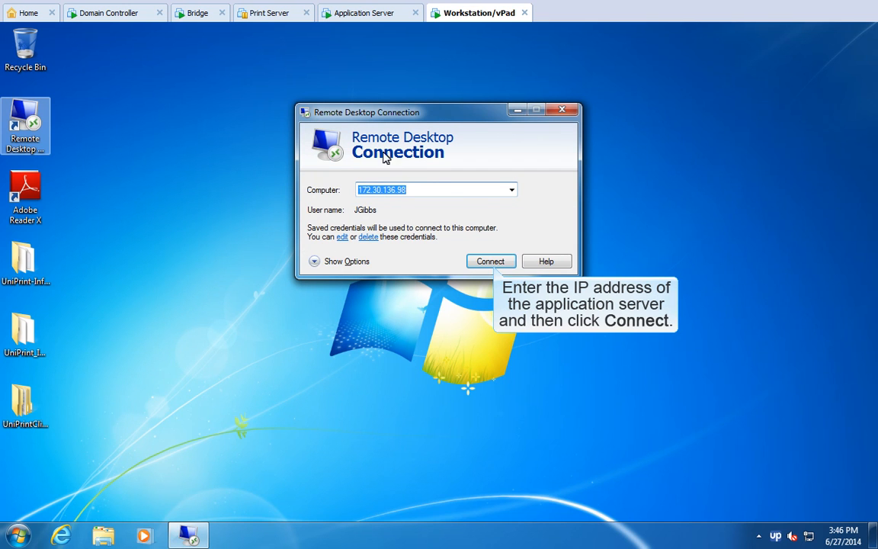
Connect to the remote computer at 172.30.136.98 and open the Lorem Ipsum document on its desktop.
click(495, 262)
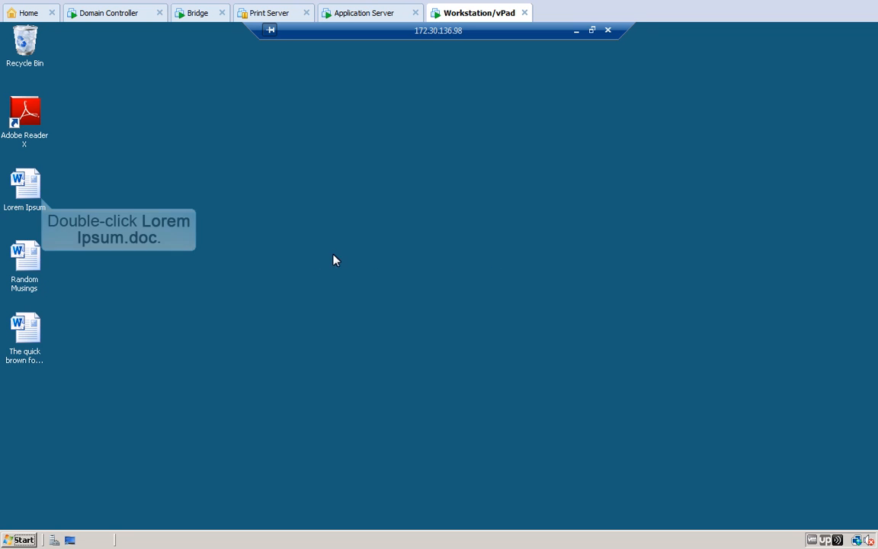
double_click(24, 184)
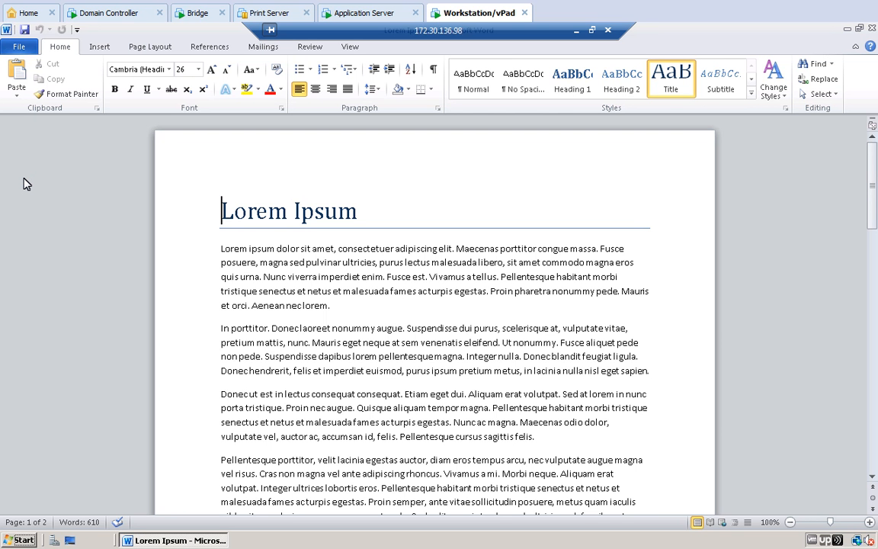
Review the UniPrint printer's general and advanced properties, then print the Lorem Ipsum document to UniPrint.
click(18, 47)
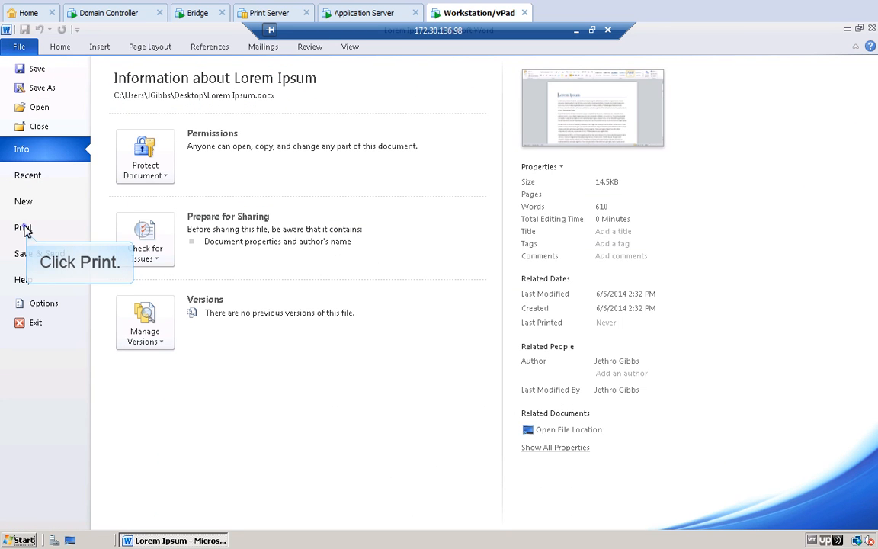
click(24, 229)
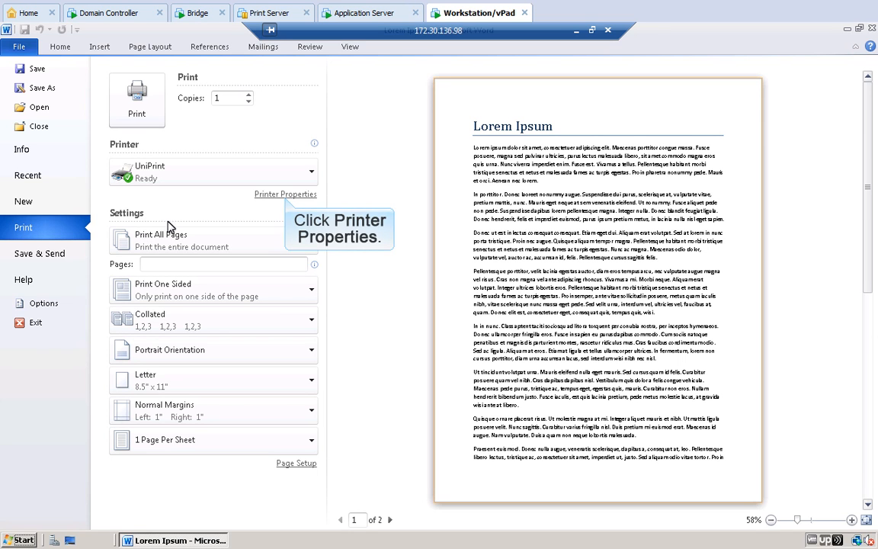
click(285, 196)
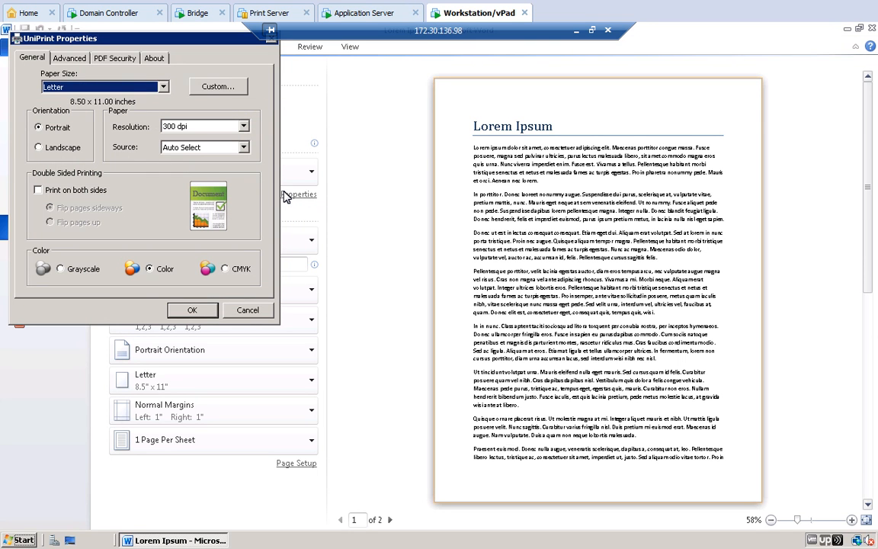
click(72, 59)
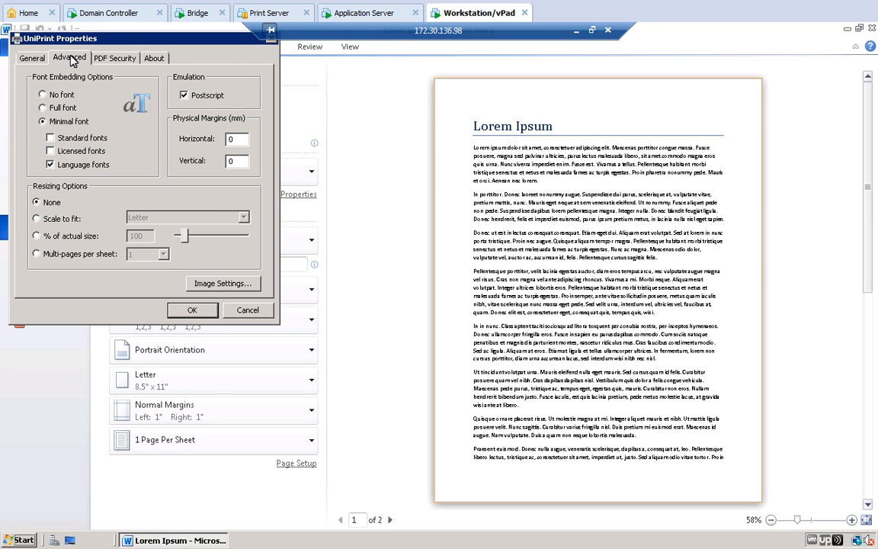
click(193, 310)
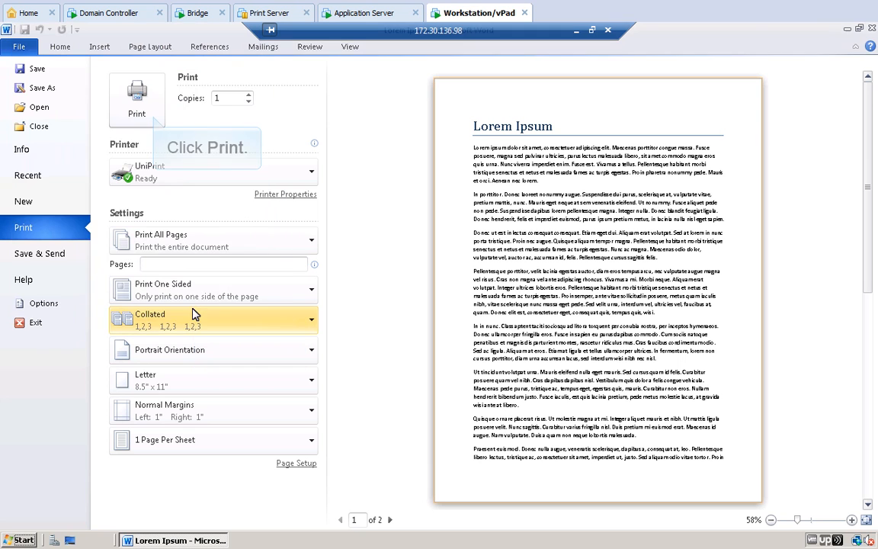
click(136, 95)
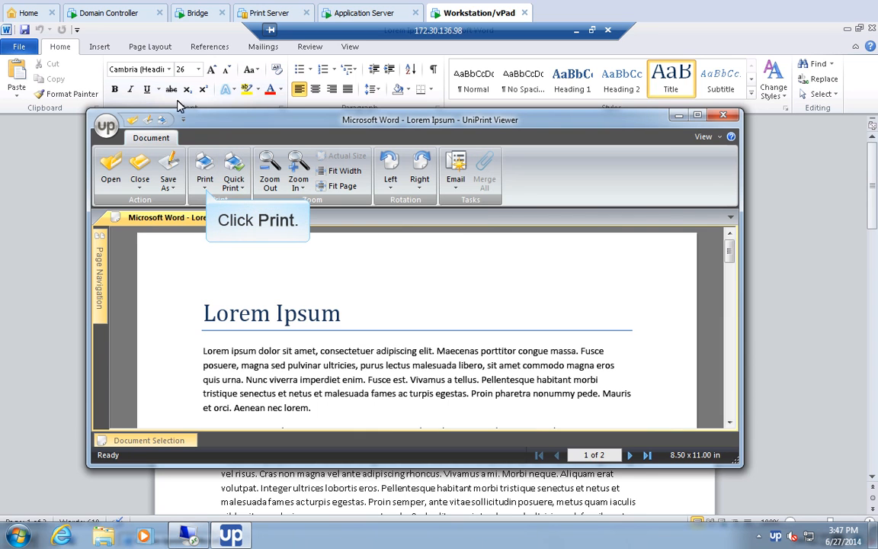
Print the previewed document from UniPrint Viewer on the Lexmark T630 (MS) printer and close the viewer.
click(205, 169)
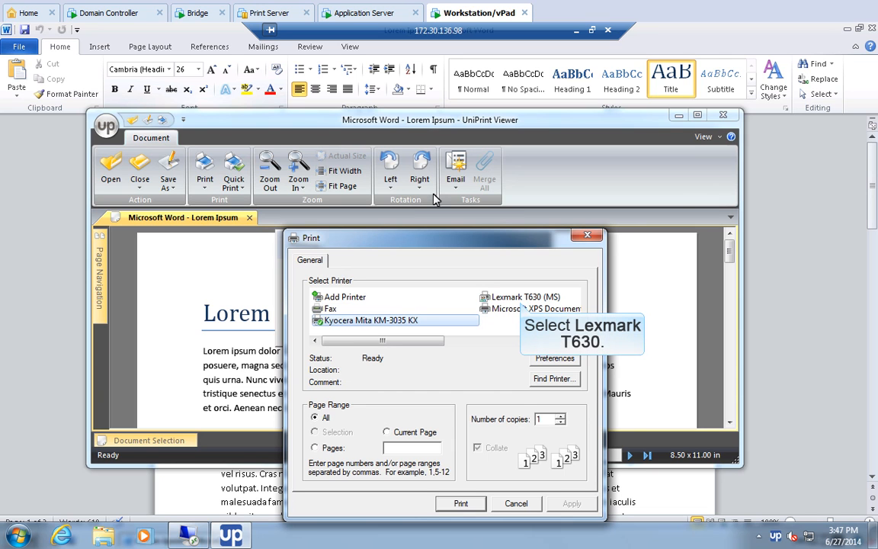
click(519, 298)
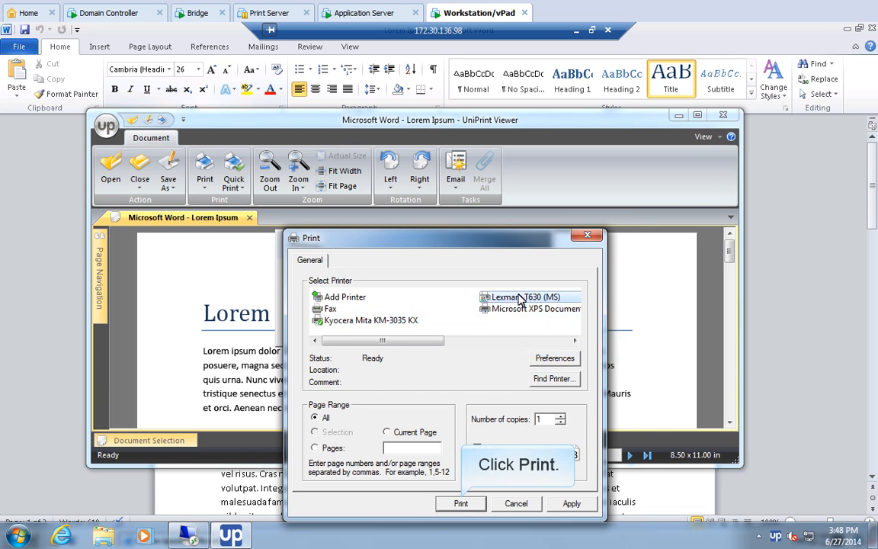
click(456, 502)
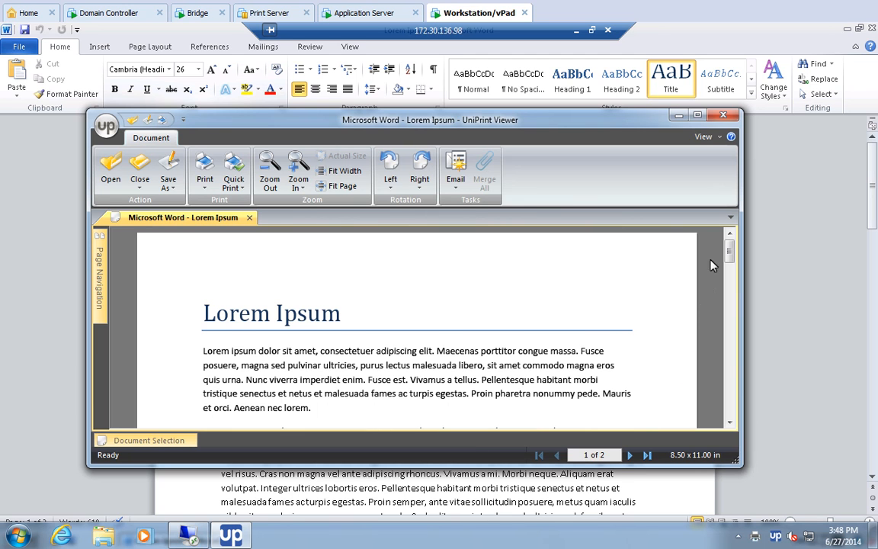
click(724, 117)
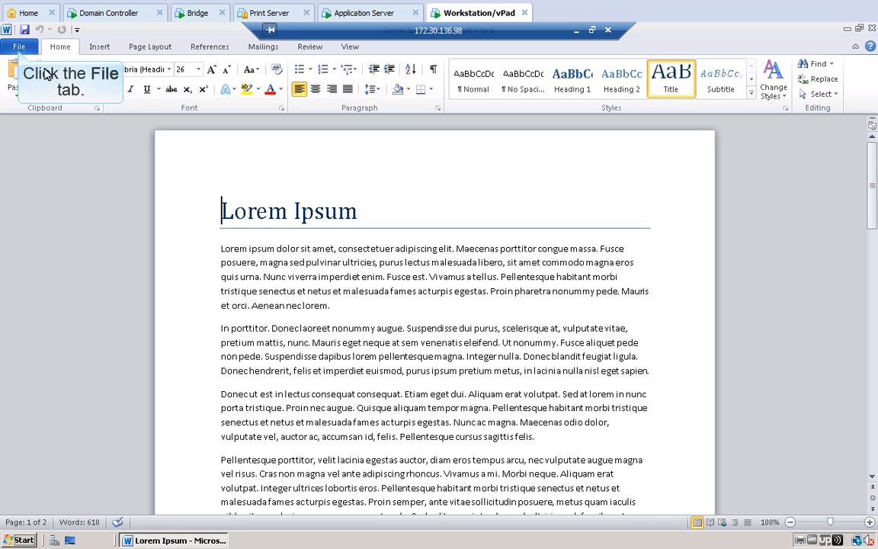
Choose UniPrint (Email PDF) as the document's printer and set its font embedding to Full font.
click(19, 47)
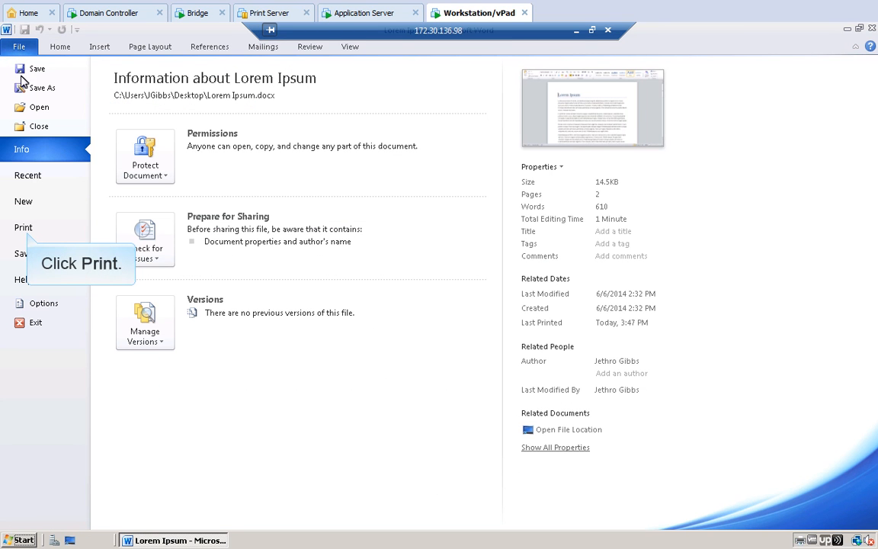
click(24, 227)
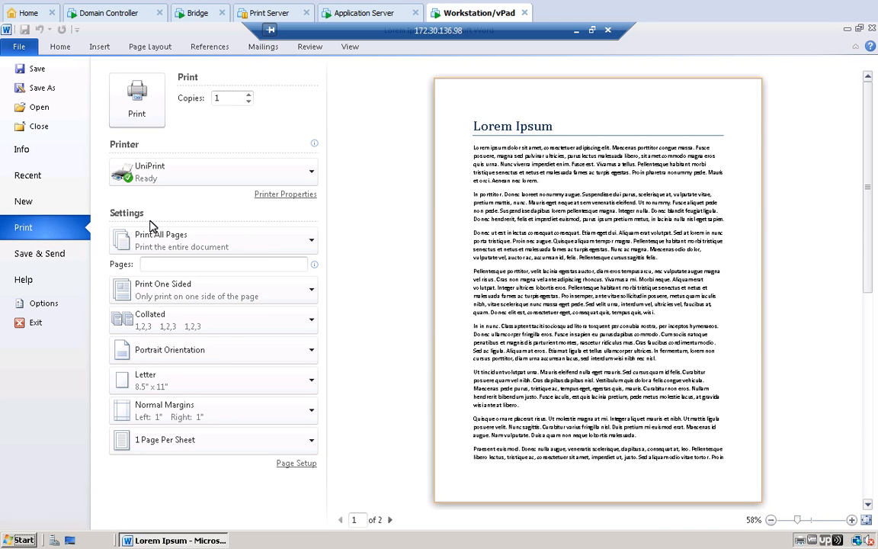
click(312, 175)
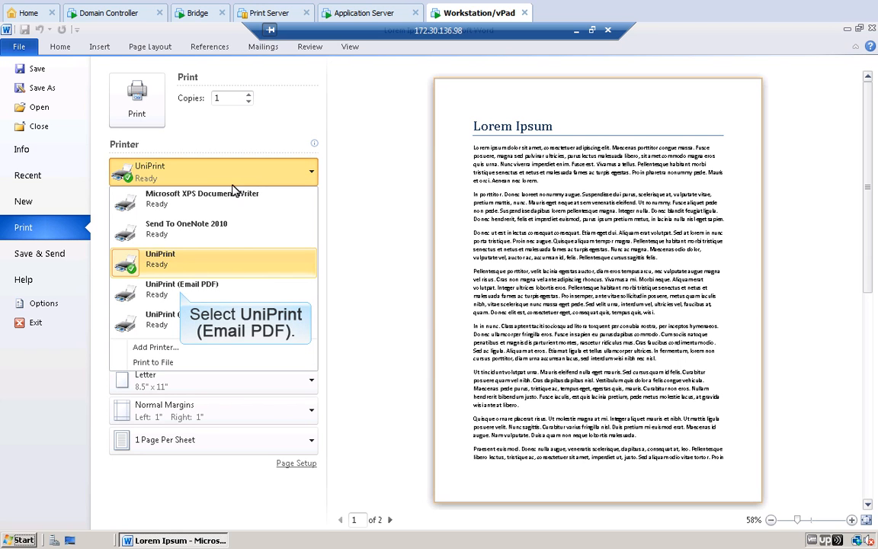
click(180, 288)
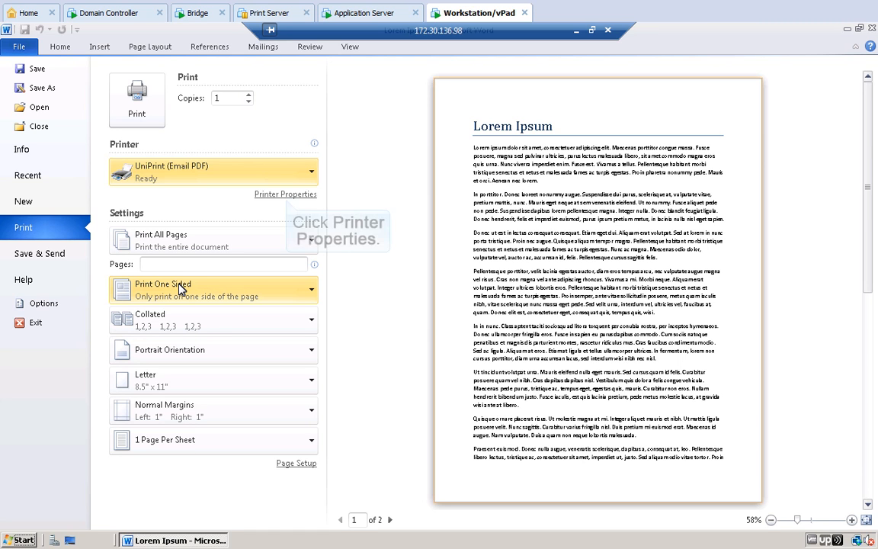
click(288, 193)
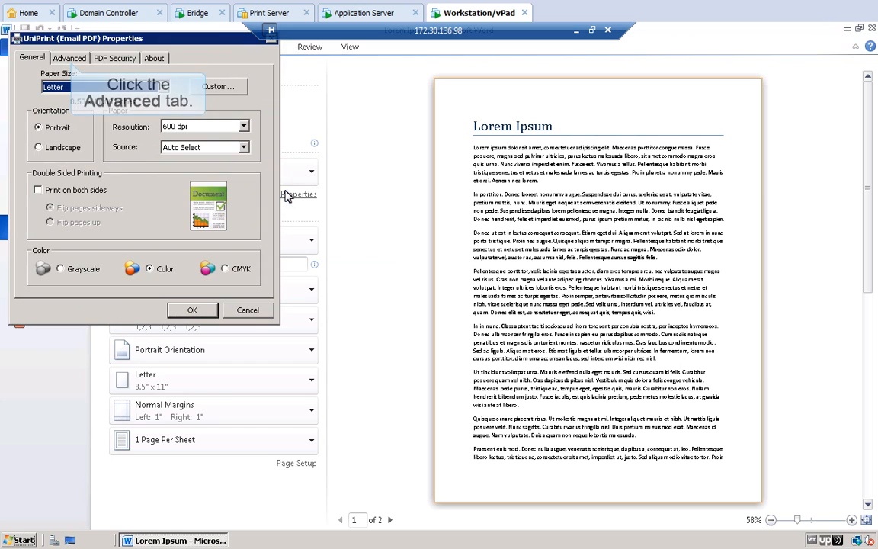
click(70, 59)
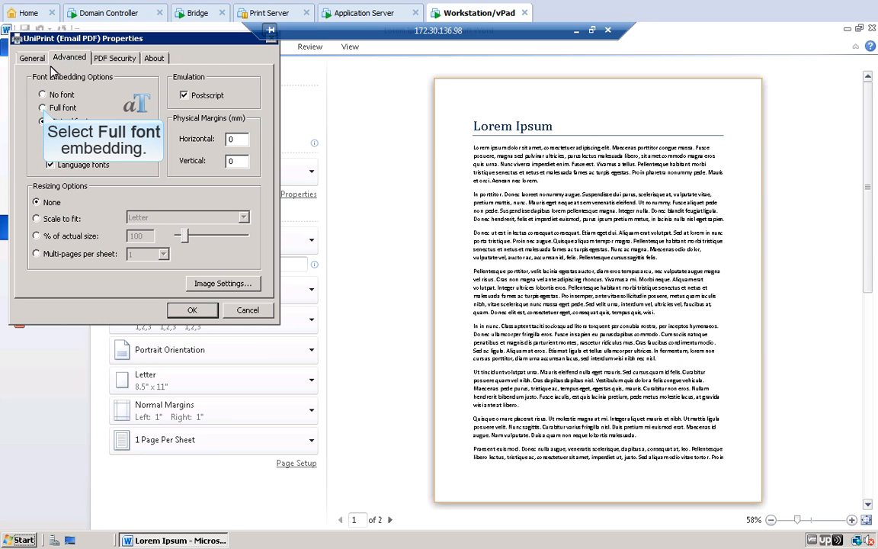
click(42, 108)
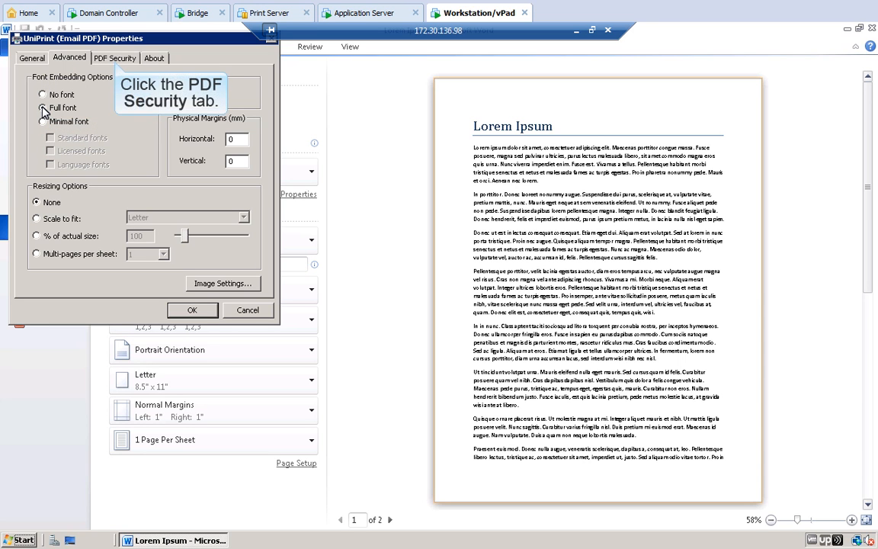
Enable PDF encryption for the Email PDF printer, entering and confirming the user open password and the owner password.
click(115, 59)
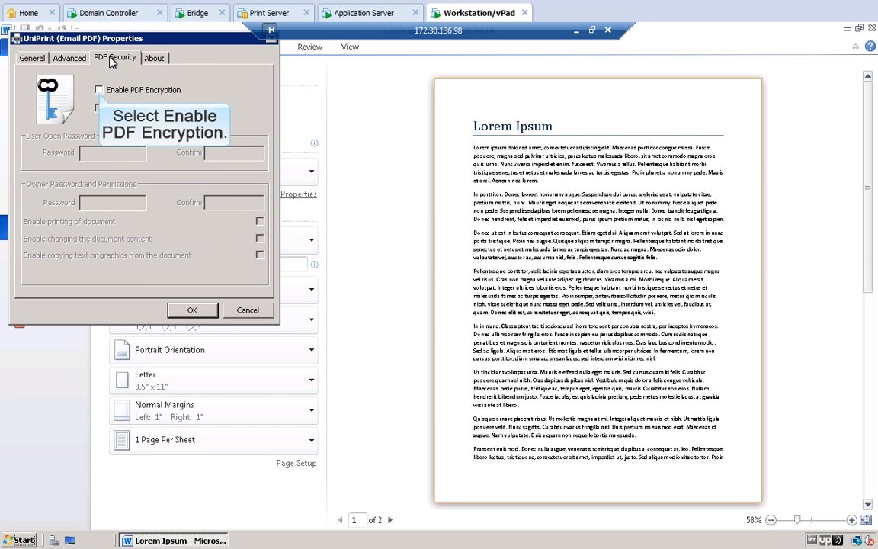
click(100, 91)
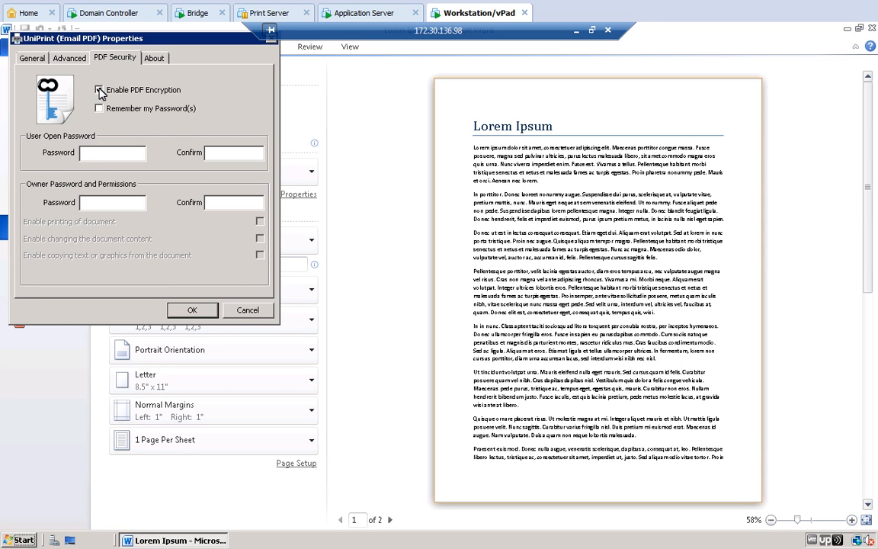
click(85, 153)
text(****)
click(207, 152)
text(****)
click(84, 202)
text(*****)
click(210, 202)
text(*****)
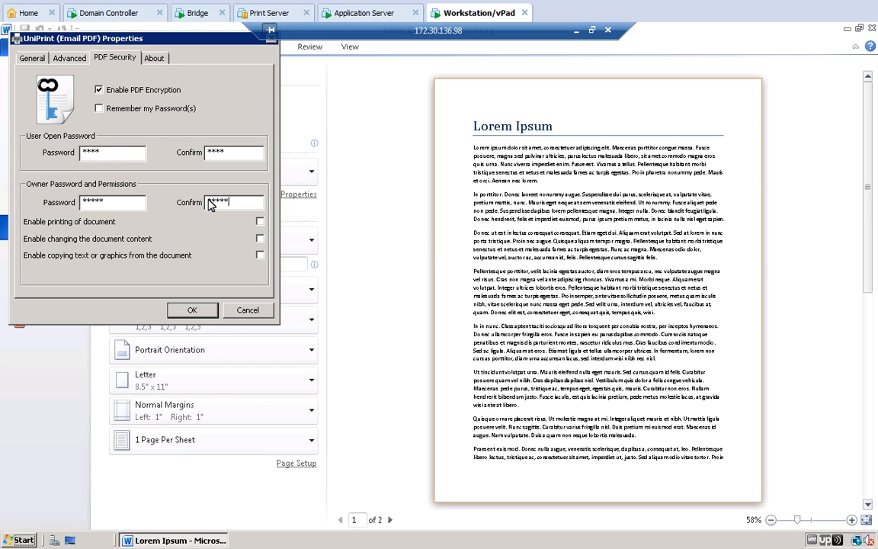
Allow printing of the encrypted document, have the passwords remembered, and apply the Email PDF printer properties.
click(260, 221)
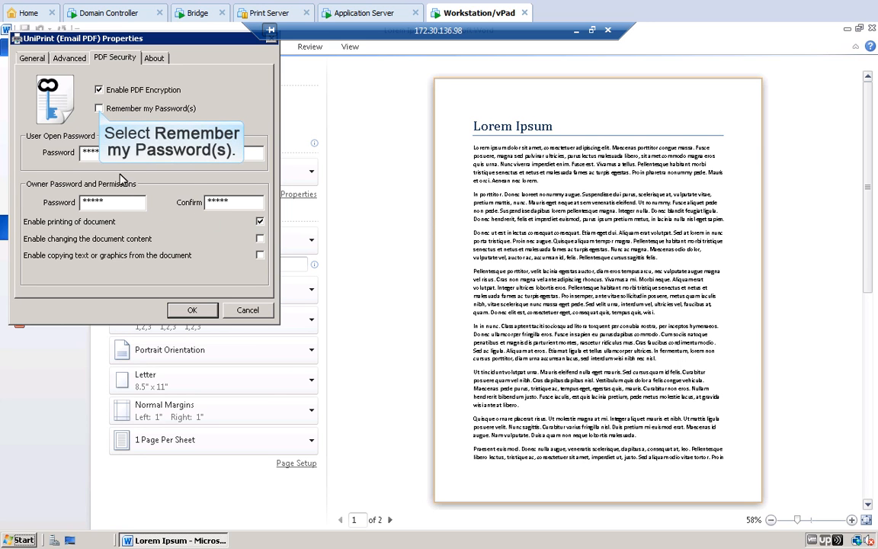
click(99, 109)
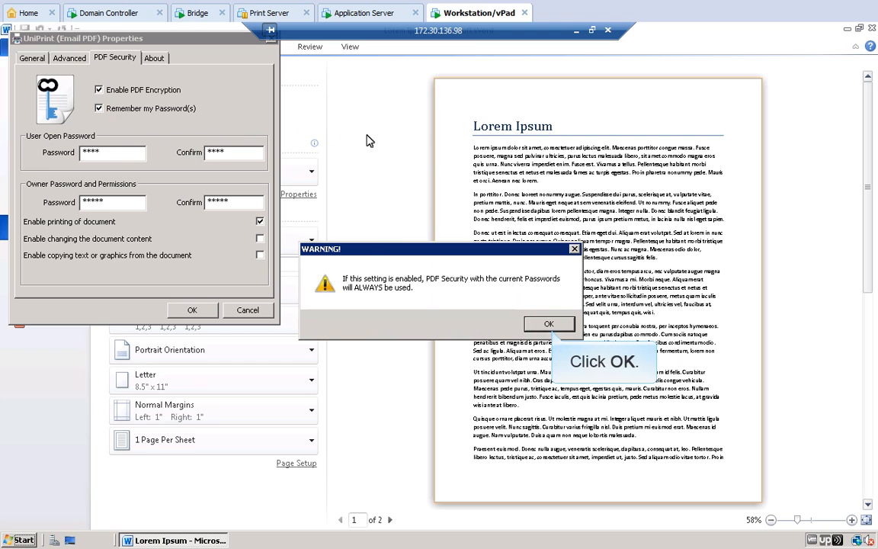
click(550, 324)
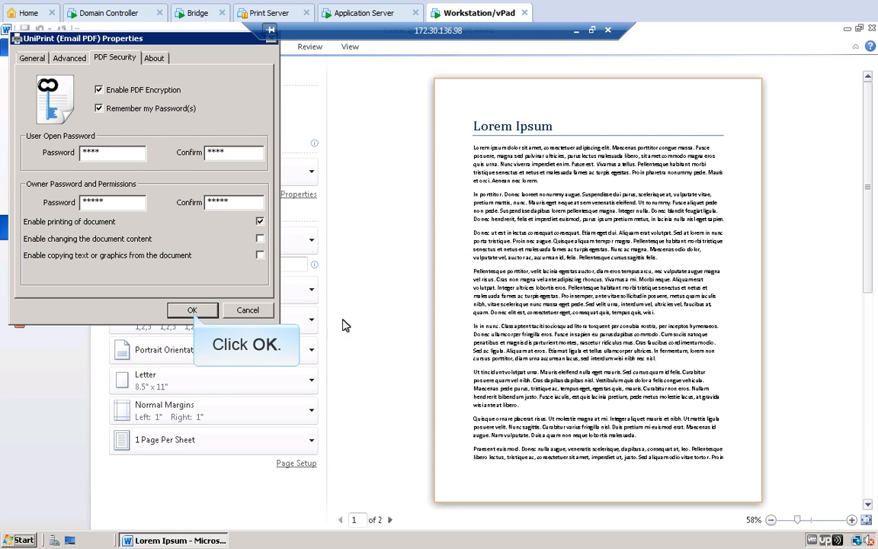
click(192, 310)
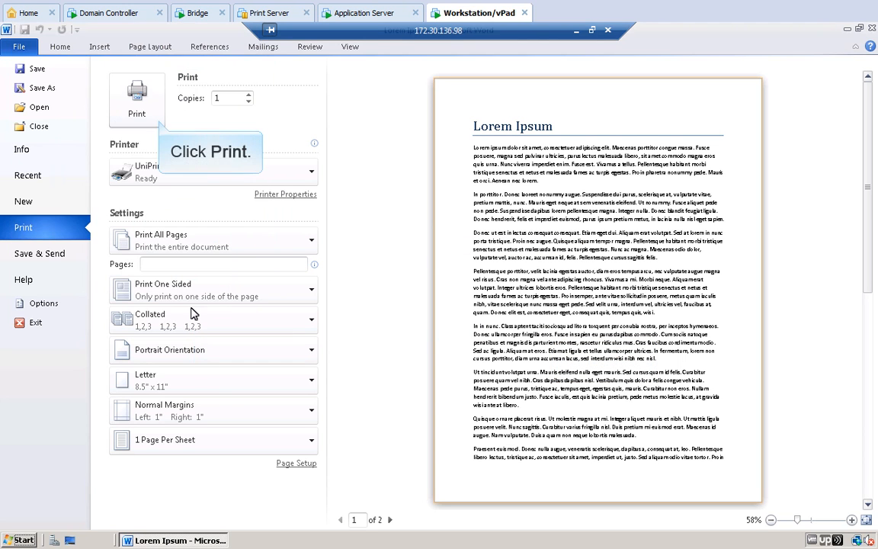
Print the document to UniPrint (Email PDF) and cancel the email form without sending.
click(137, 95)
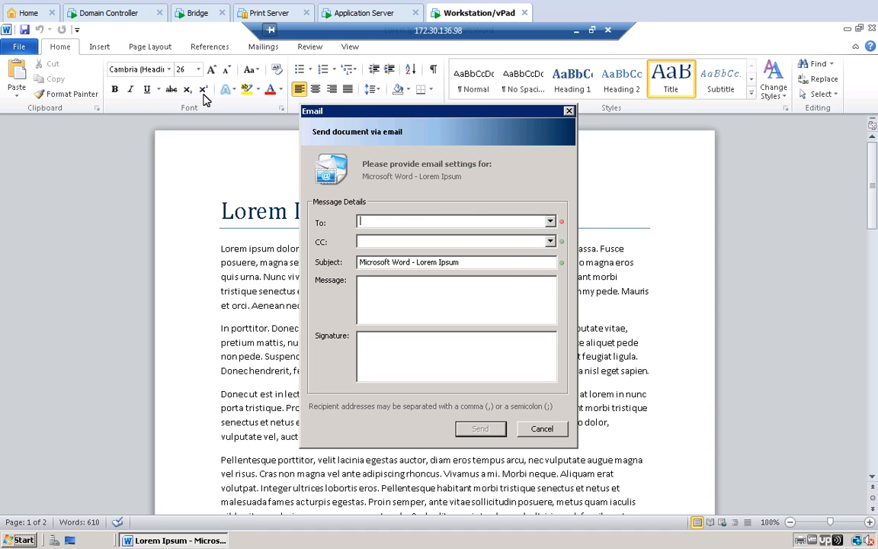
click(541, 428)
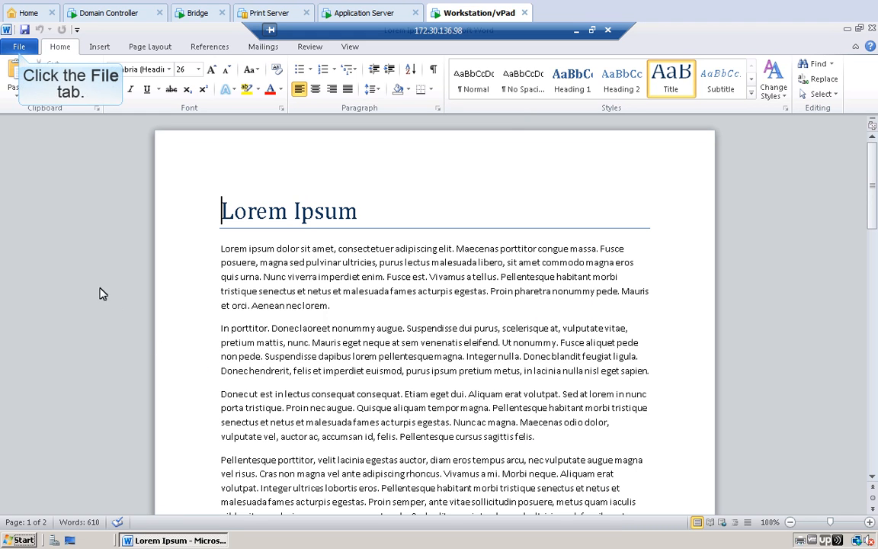
Choose UniPrint (Save PDF) as the document's printer and set its font embedding to Full font.
click(19, 46)
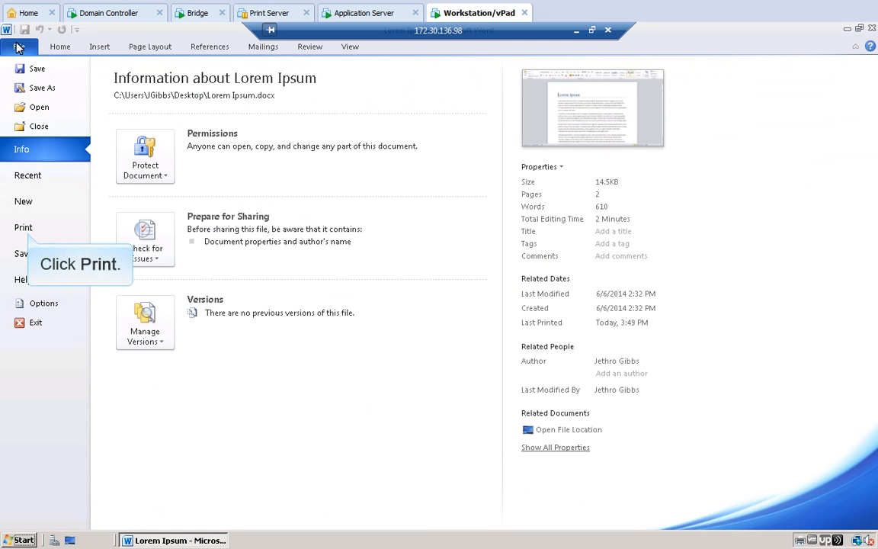
click(25, 228)
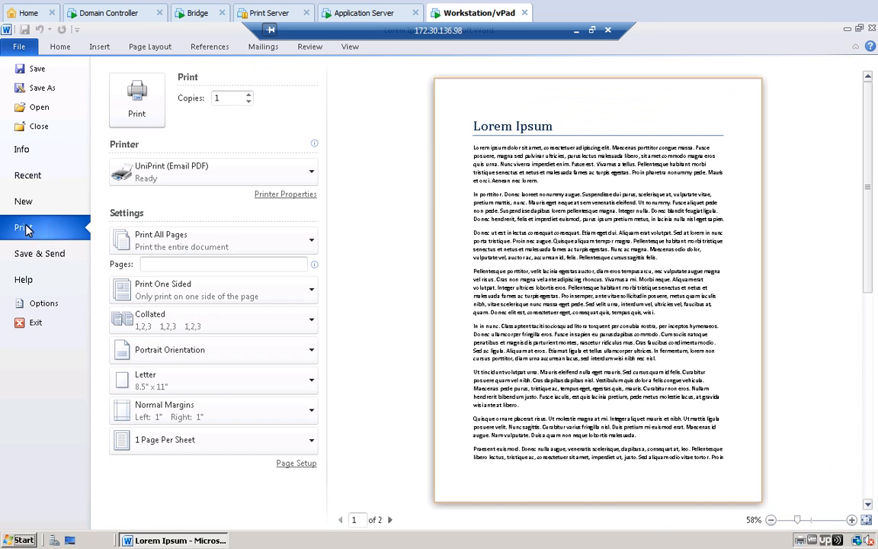
click(311, 172)
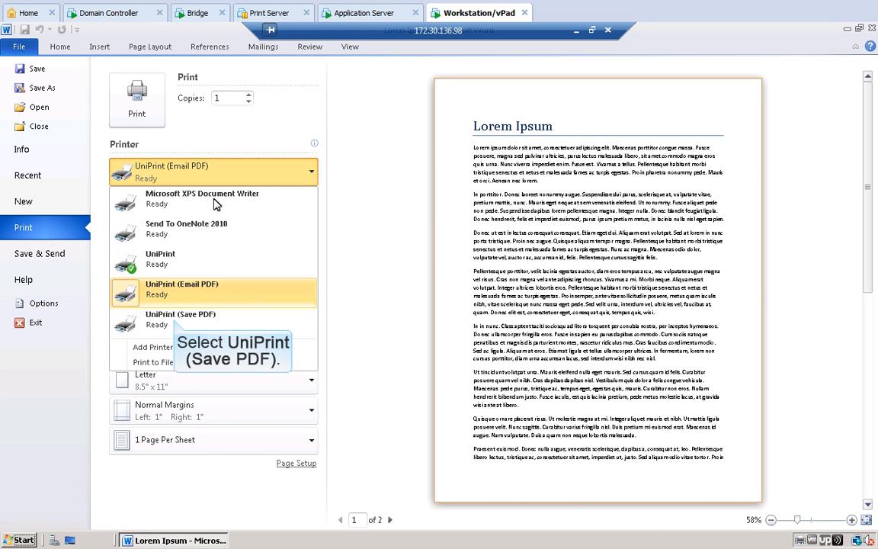
click(174, 317)
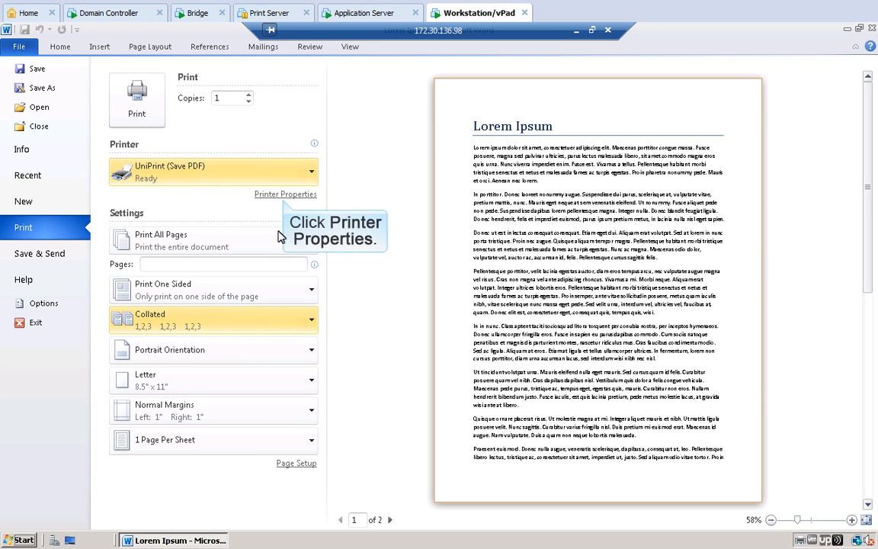
click(284, 195)
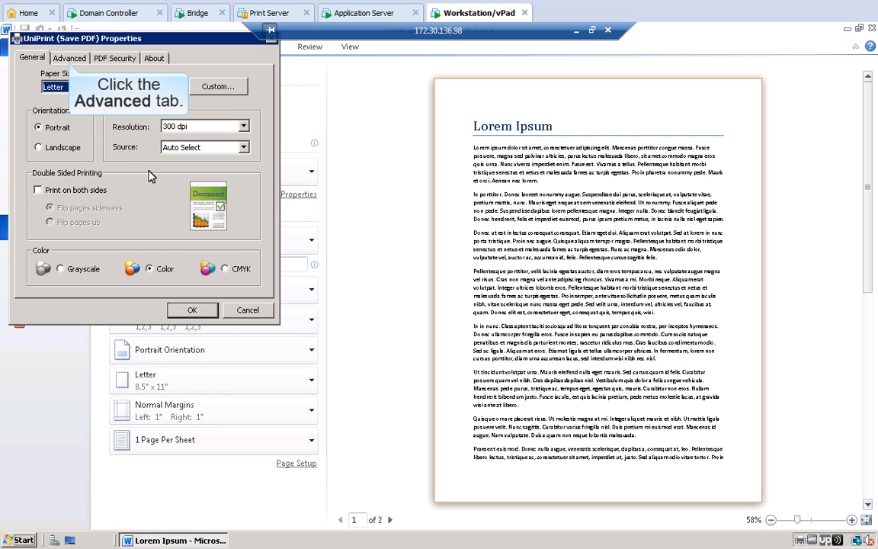
click(69, 59)
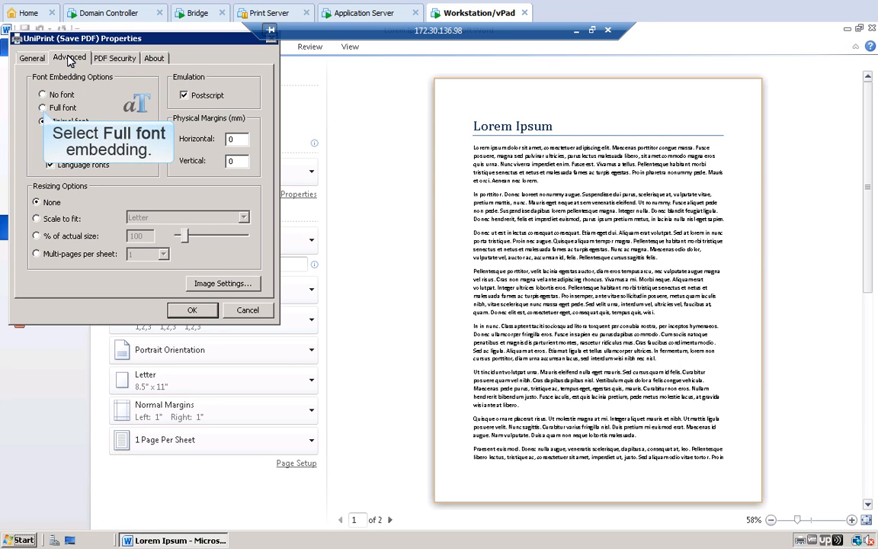
click(43, 108)
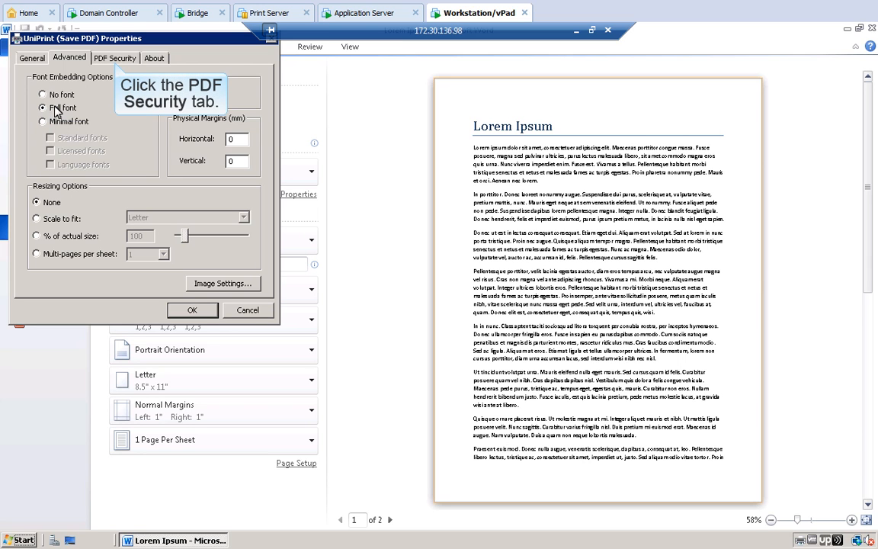
Check the PDF security settings of UniPrint (Save PDF), apply the printer properties and print the document.
click(114, 60)
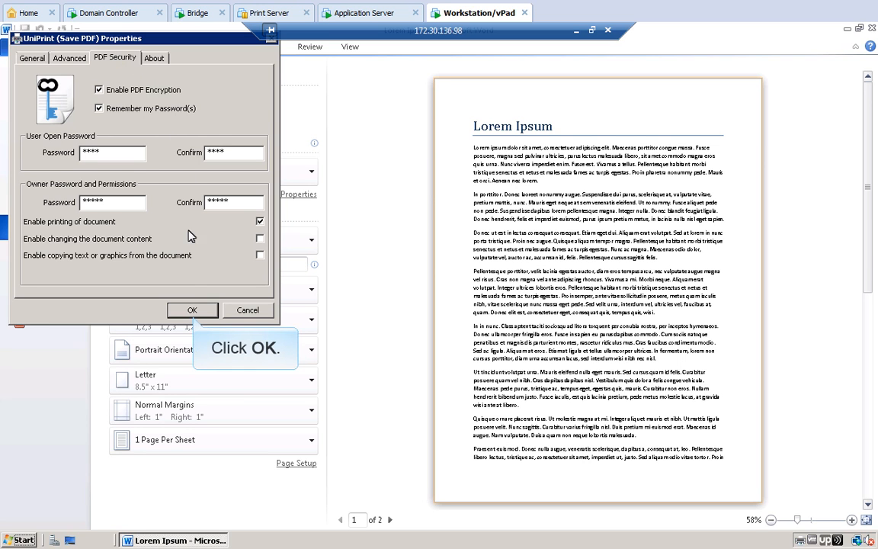
click(193, 311)
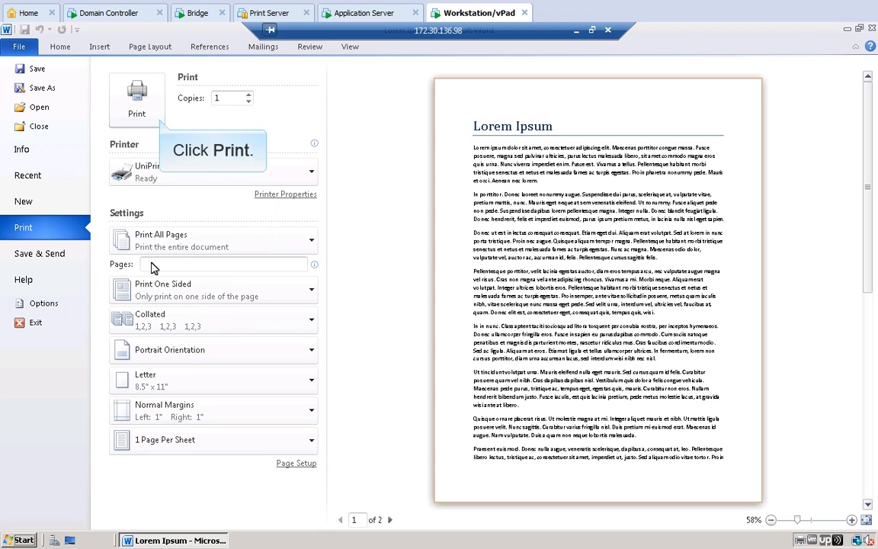
click(136, 97)
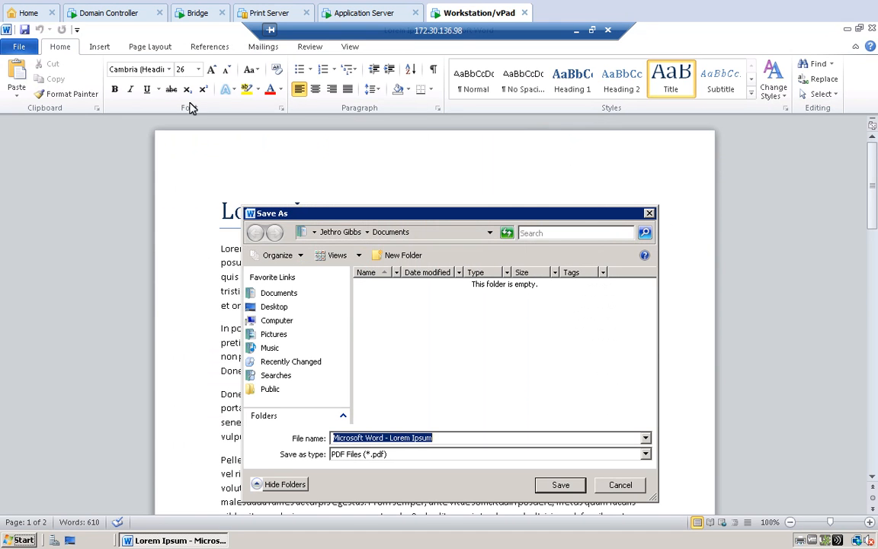
Save the printed PDF to the Desktop as Lorem Ipsum from App Server.
click(272, 307)
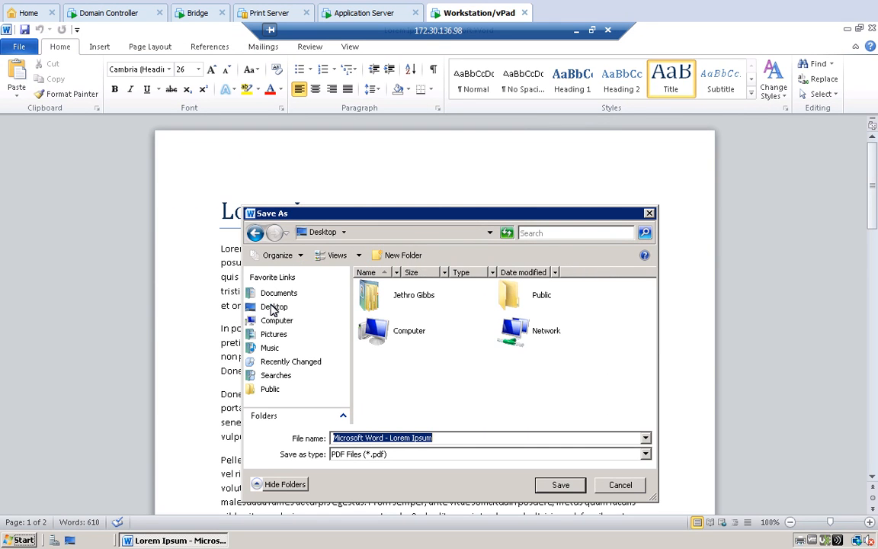
text(Lorem Ipsum from App Server)
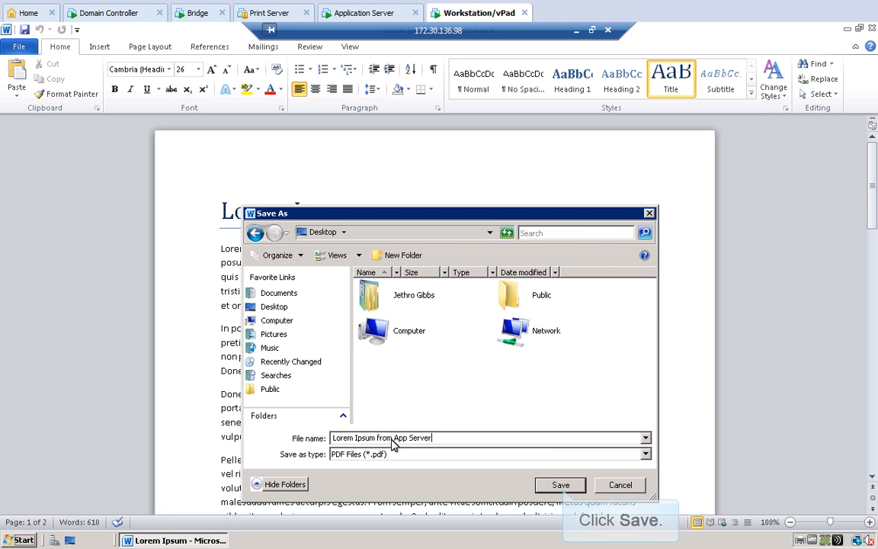
click(560, 484)
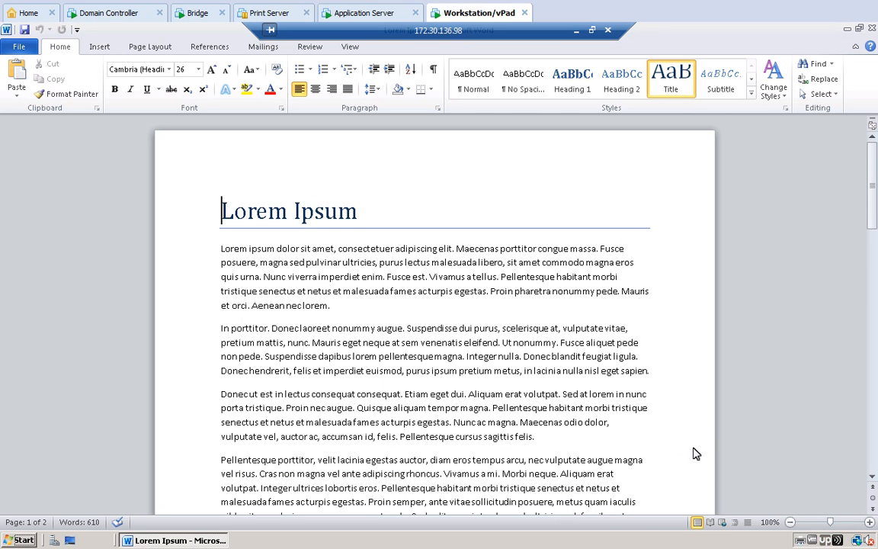
Minimize Word, open Lorem Ipsum from App Server.pdf from the desktop with its document open password, and close it after viewing.
click(847, 29)
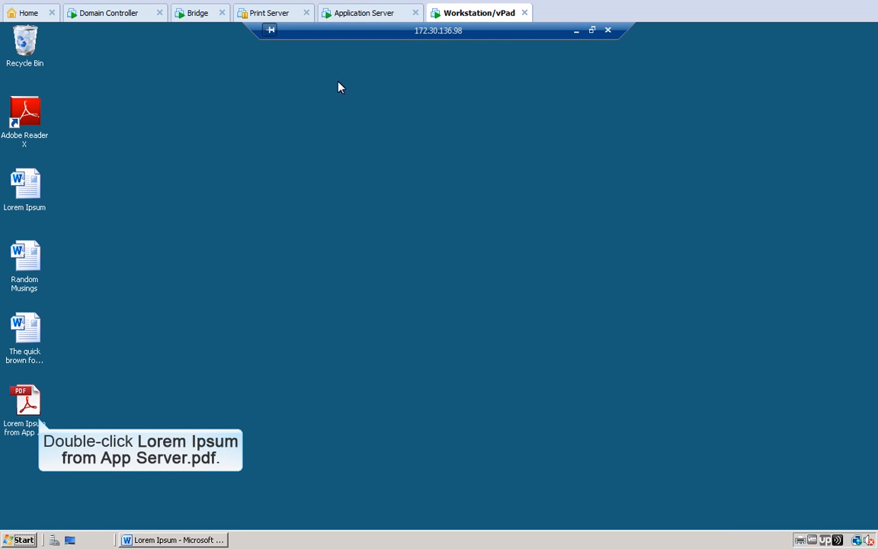
double_click(31, 402)
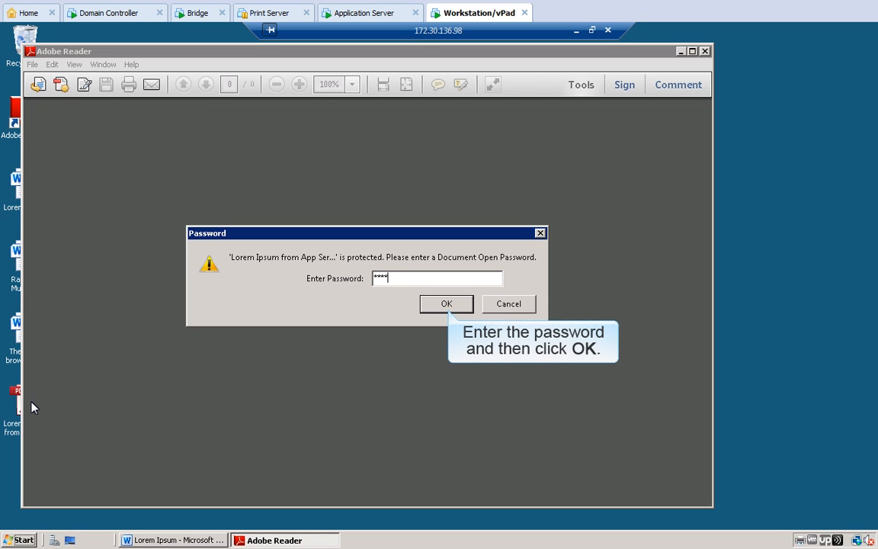
click(447, 303)
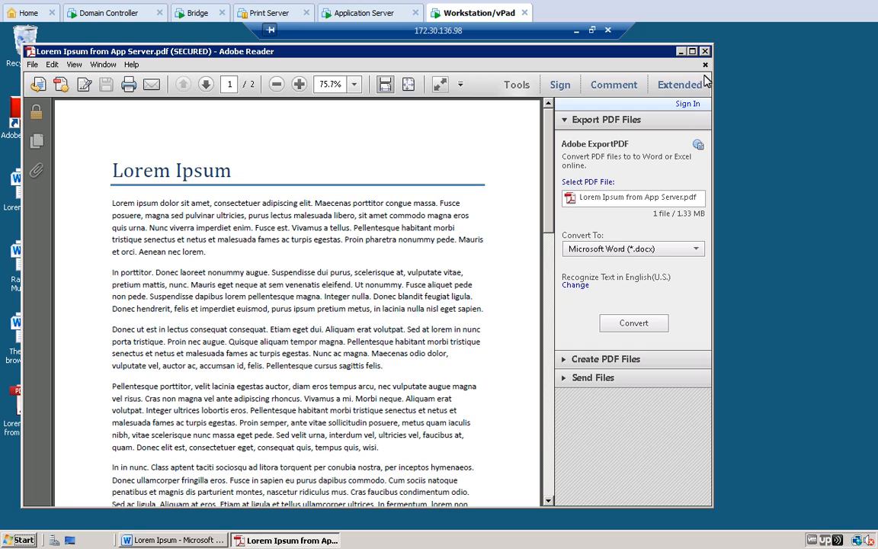
click(705, 51)
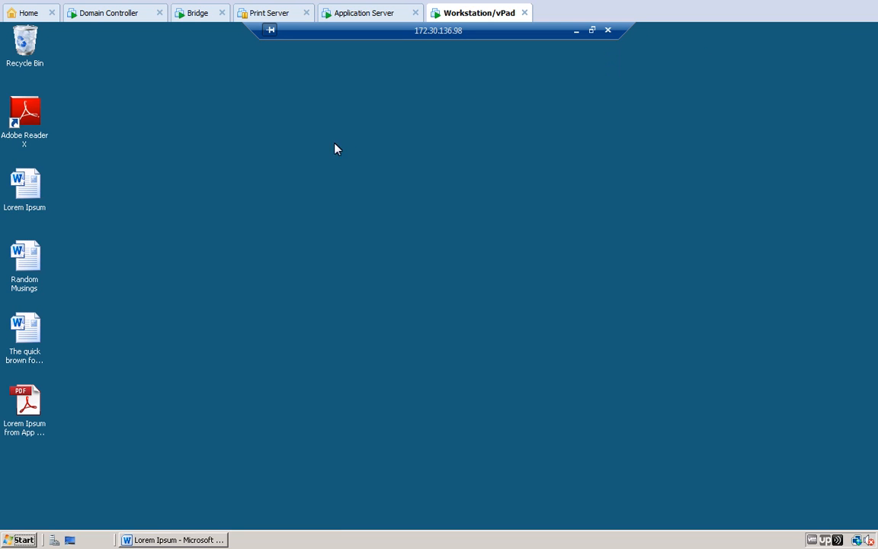
Return to the Lorem Ipsum document in Word, choose UniPrint as its printer and set the font embedding to Full font.
click(166, 540)
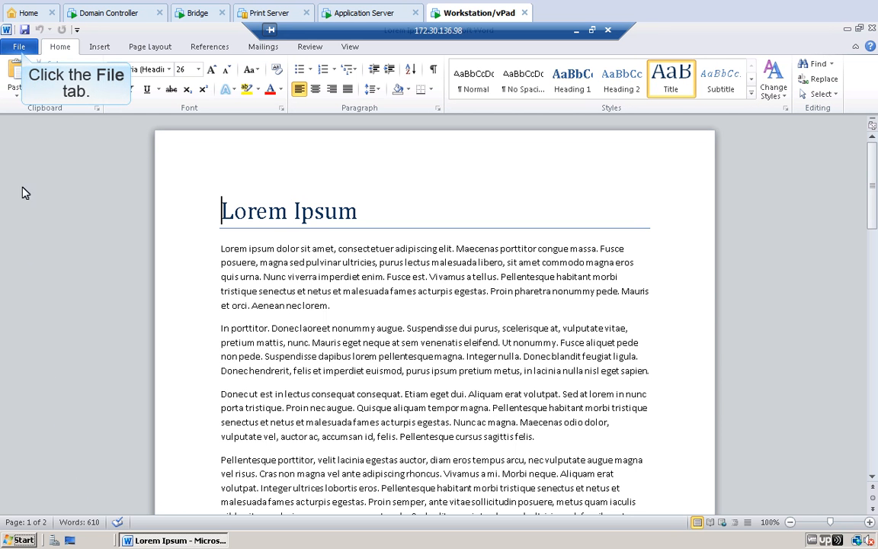
click(19, 47)
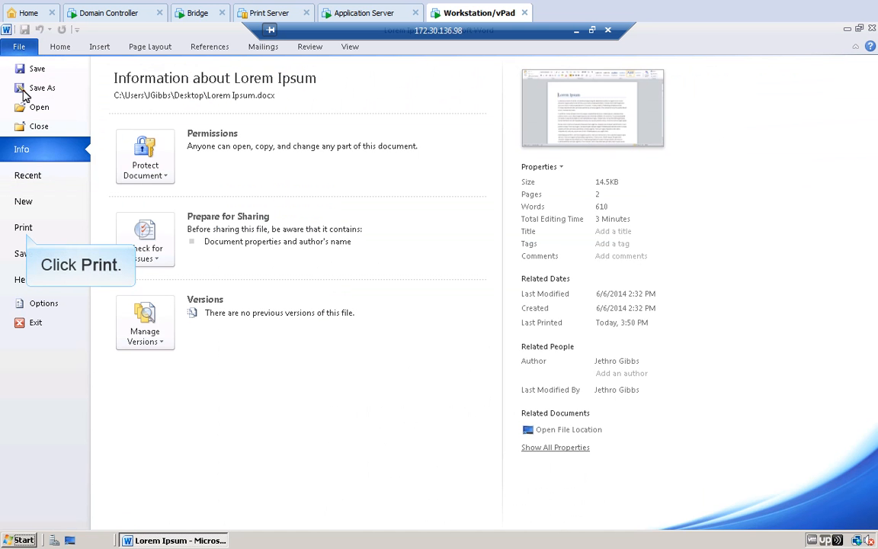
click(25, 226)
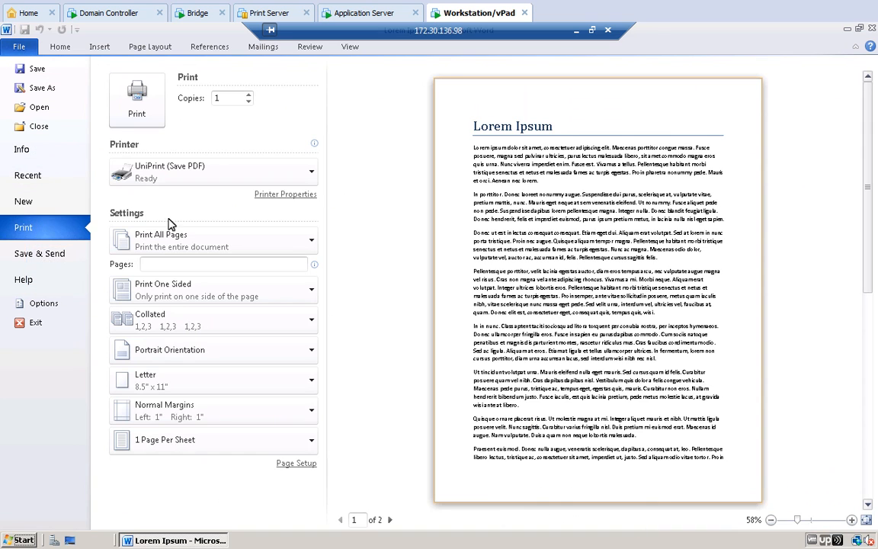
click(310, 173)
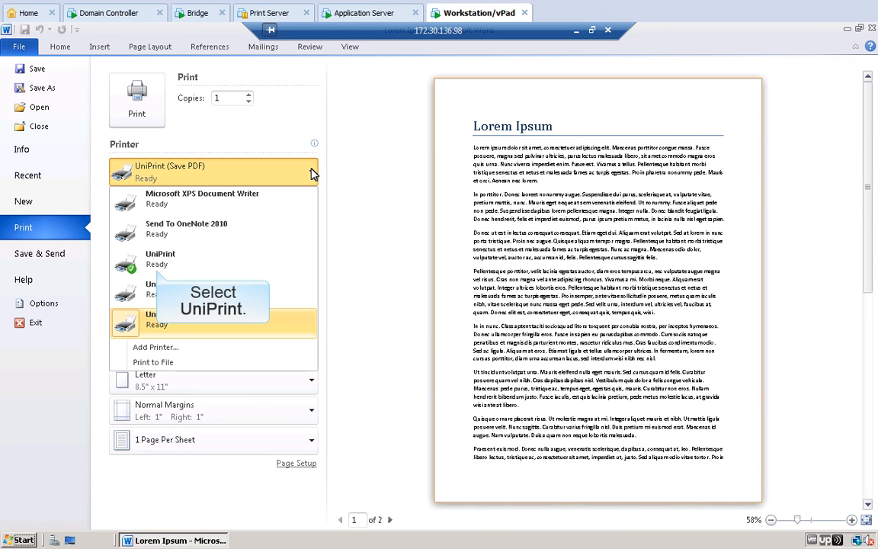
click(156, 263)
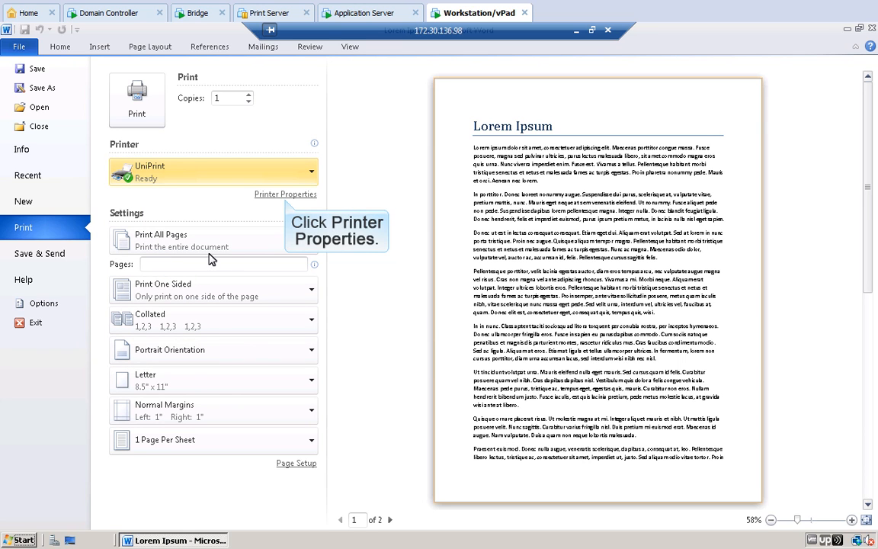
click(284, 194)
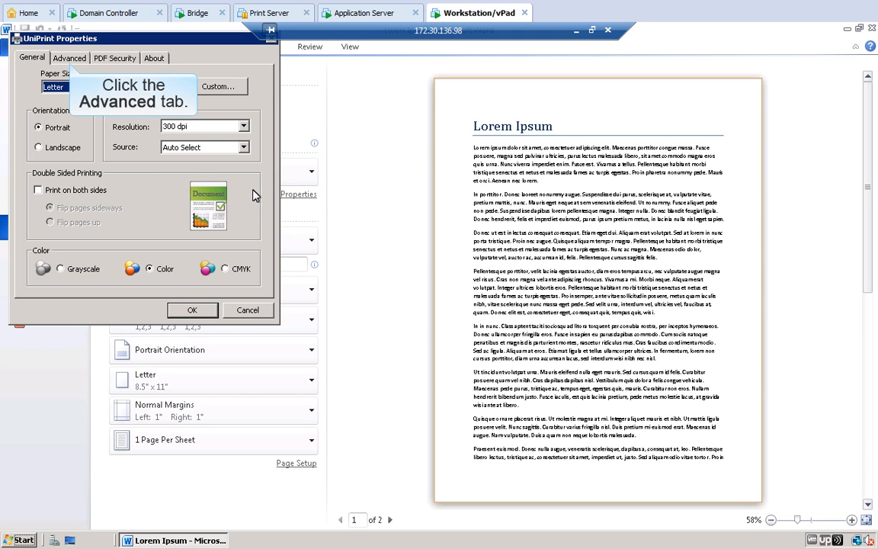
click(69, 59)
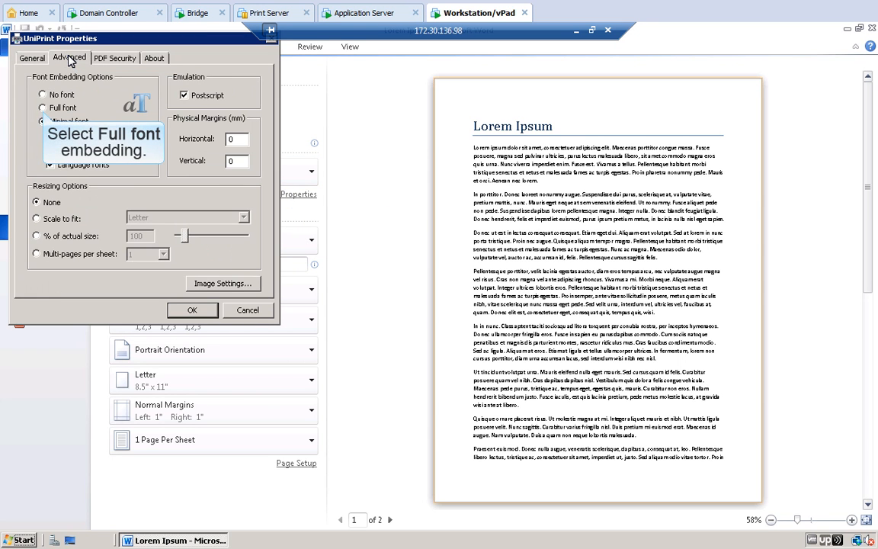
click(42, 108)
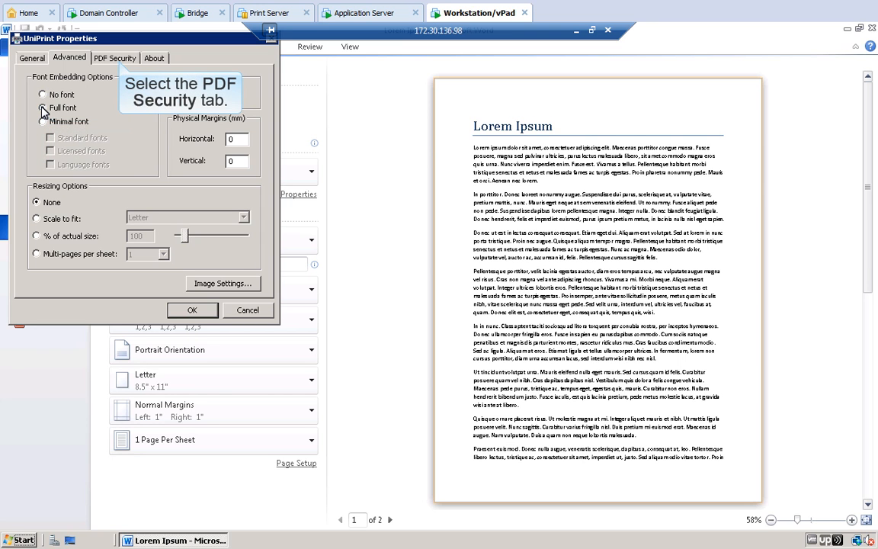
Leave PDF encryption disabled for the UniPrint printer, apply its properties and print the document.
click(118, 60)
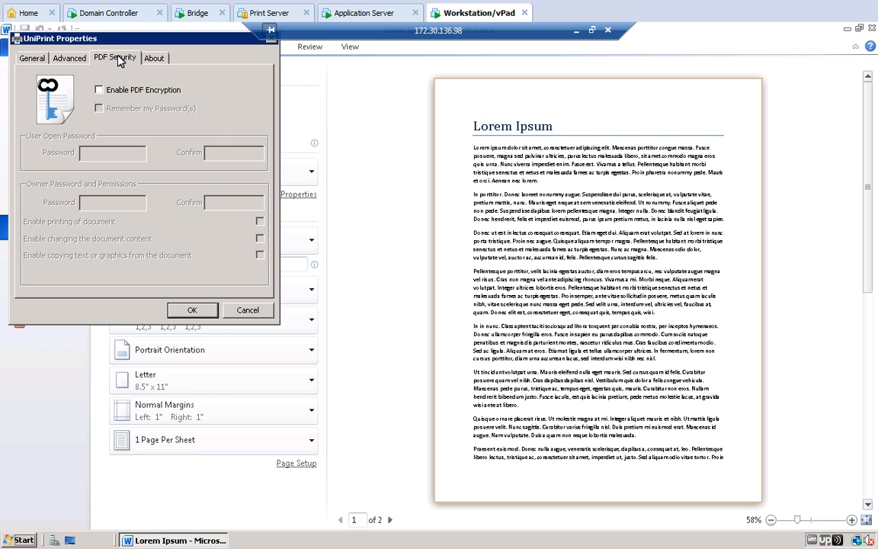
click(193, 311)
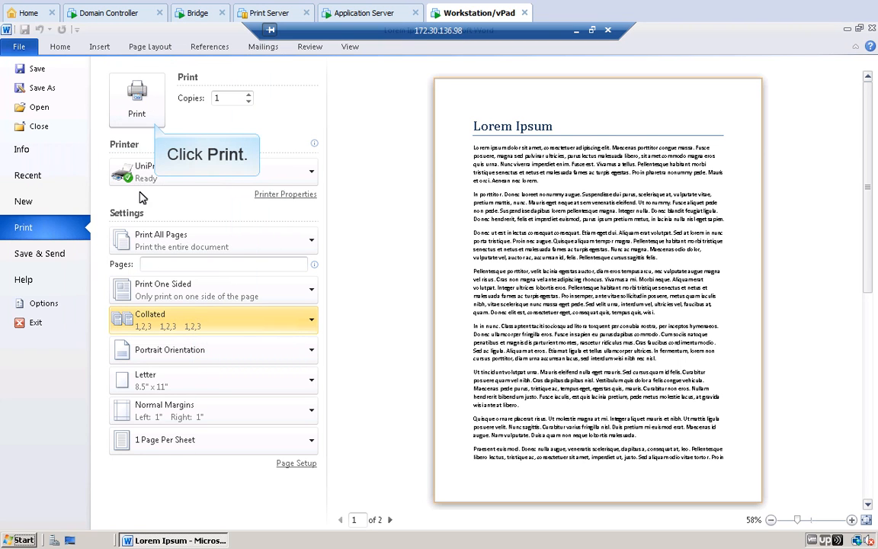
click(136, 92)
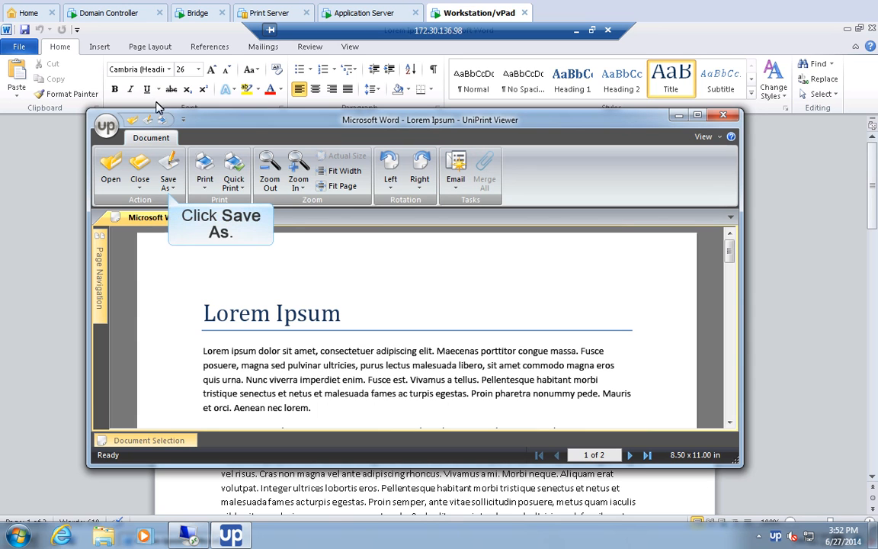
Save the print job from UniPrint Viewer as the PDF Lorem Ipsum from UP Viewer on the local Desktop.
click(169, 166)
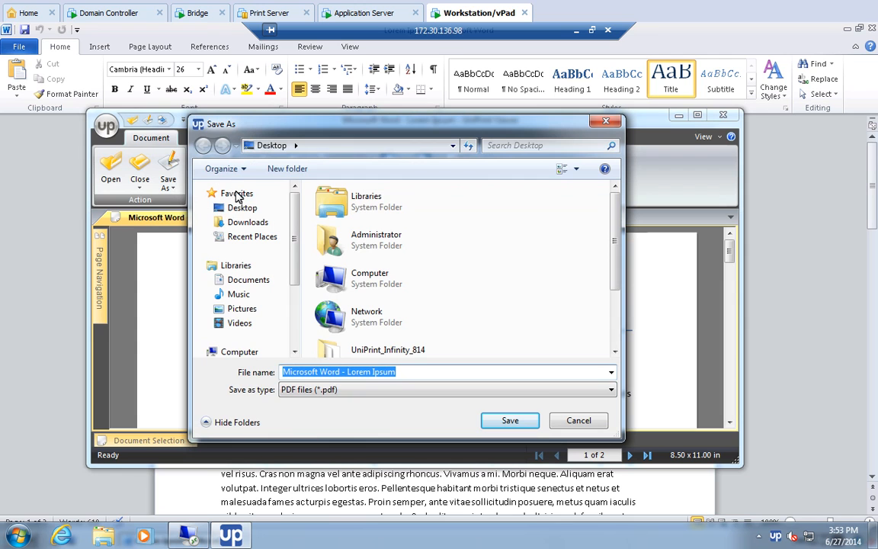
click(241, 209)
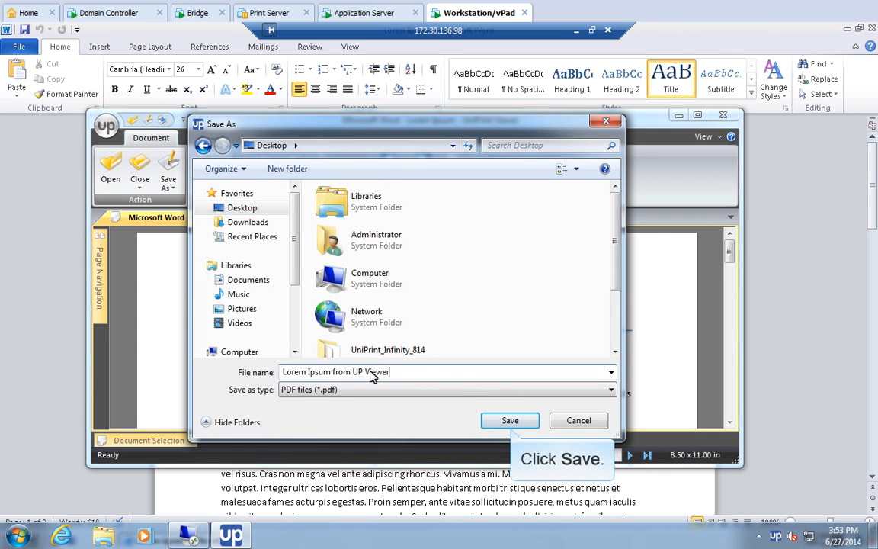
click(510, 420)
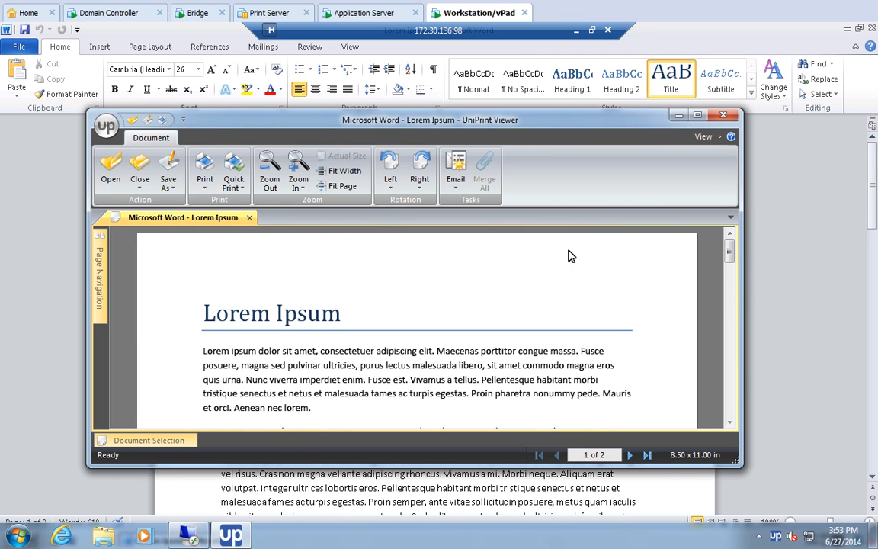
Minimize the remote session, close UniPrint Viewer, and open Lorem Ipsum from UP Viewer.pdf from the local desktop, closing it after viewing.
click(577, 30)
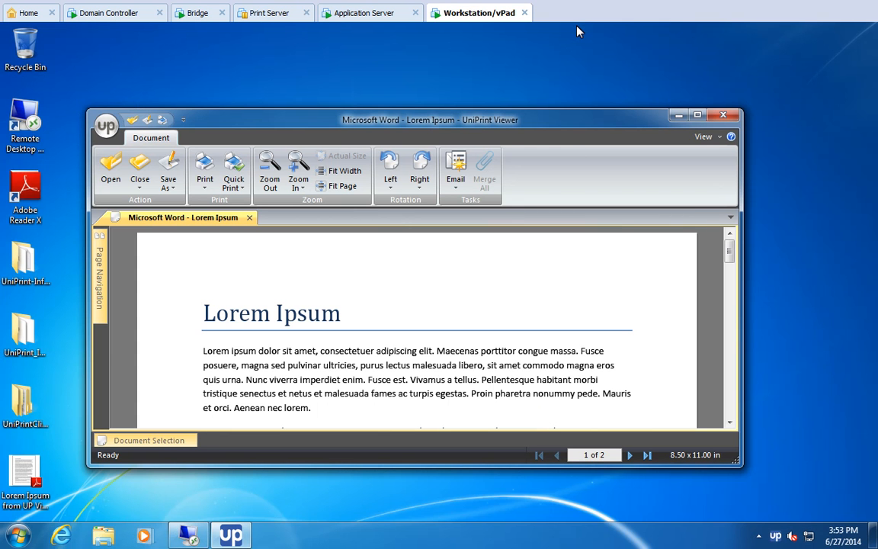
click(724, 115)
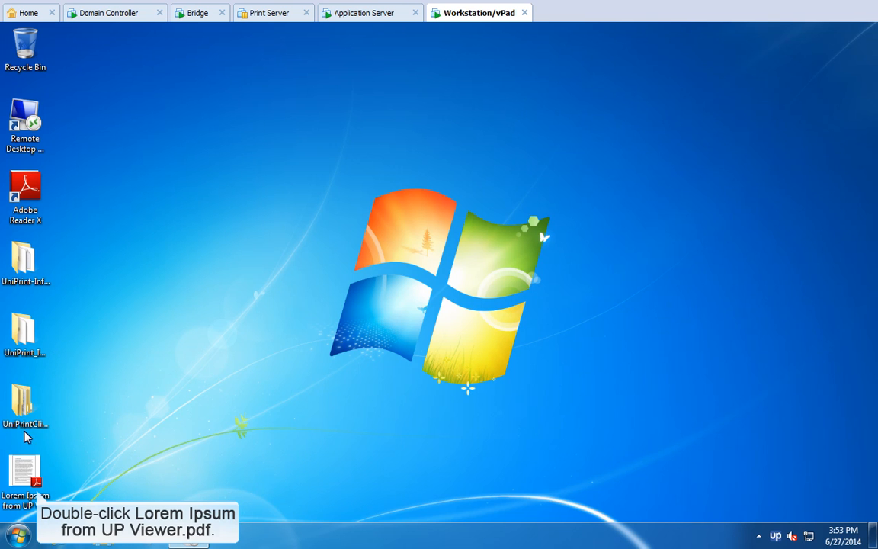
double_click(23, 472)
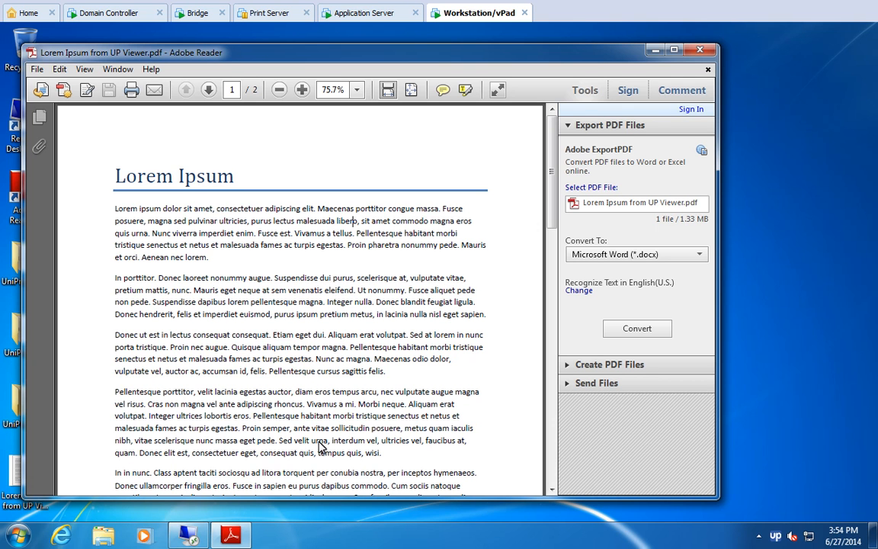
click(702, 50)
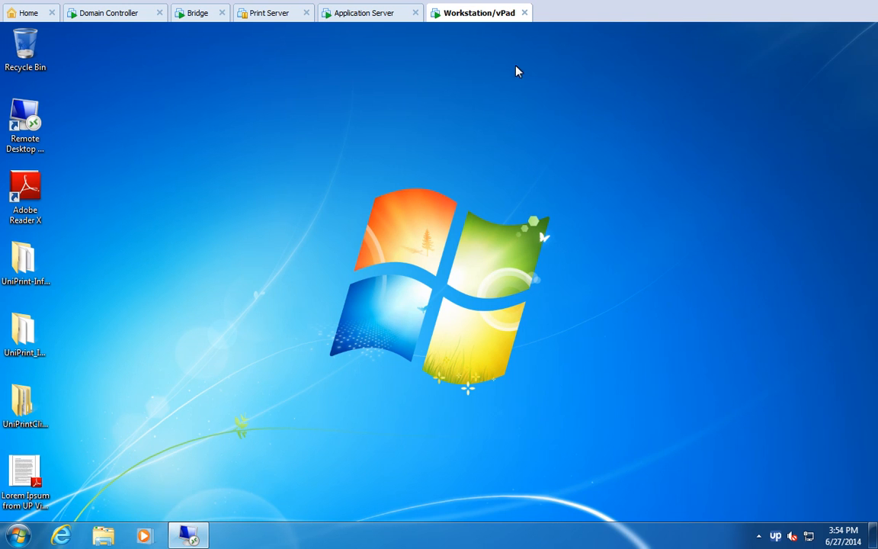
Return to Word in the remote session, print the document to UniPrint with PDF encryption left disabled, and minimize UniPrint Viewer.
click(189, 537)
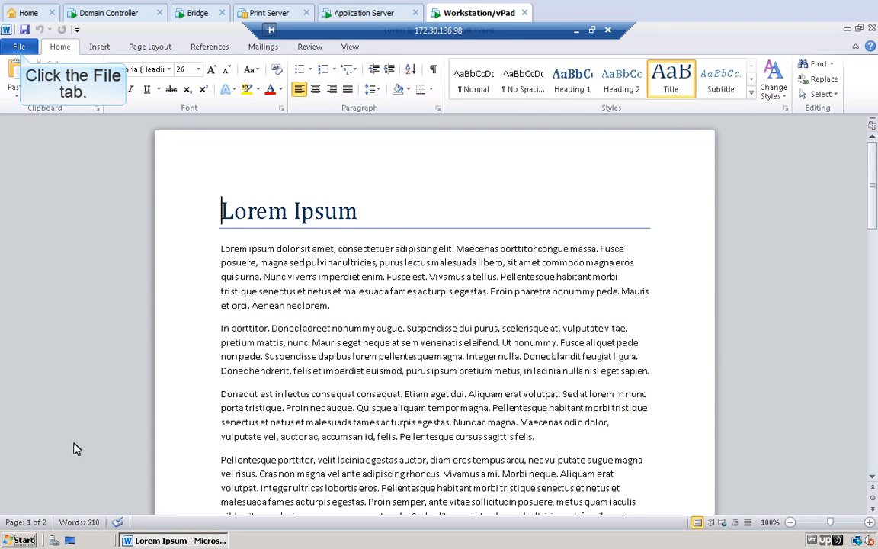
click(19, 47)
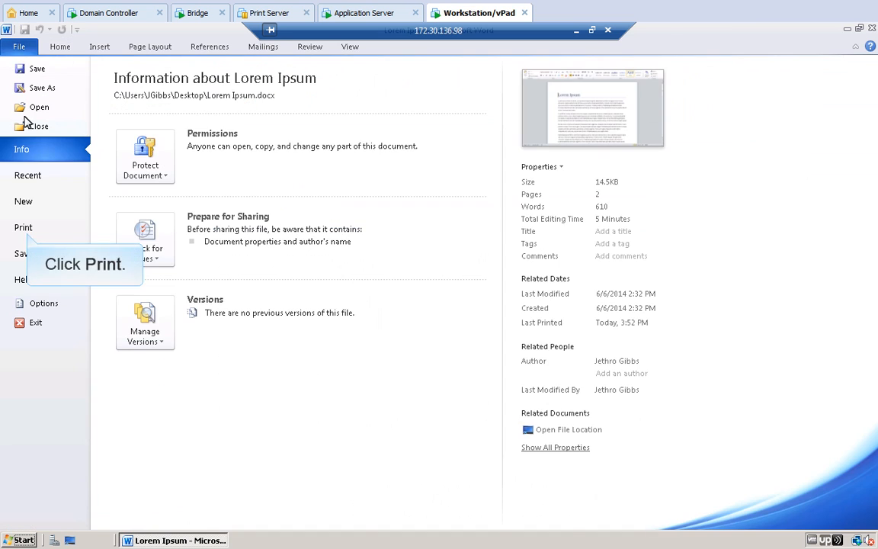
click(23, 227)
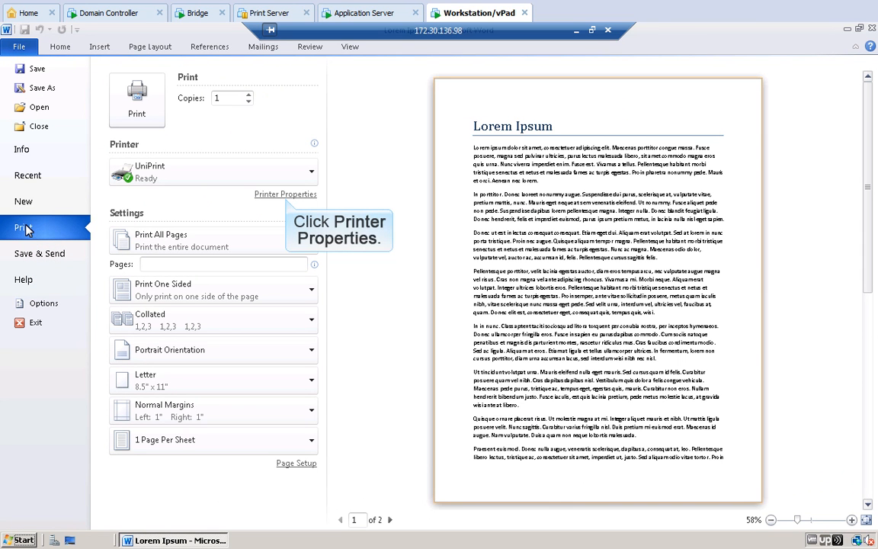
click(285, 195)
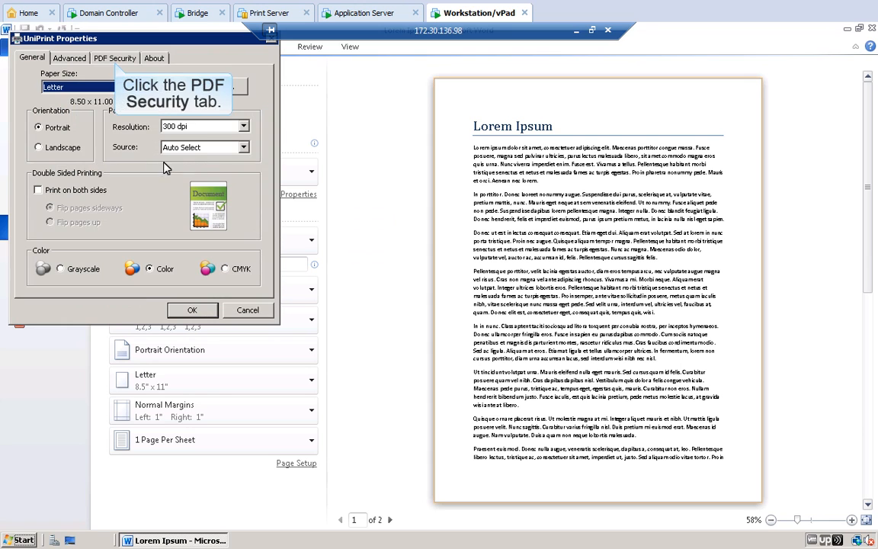
click(114, 59)
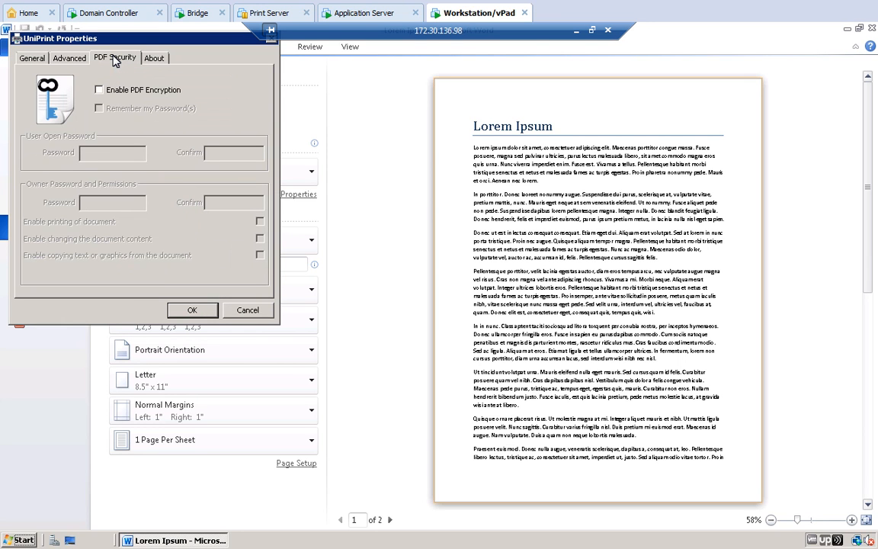
click(194, 311)
click(137, 93)
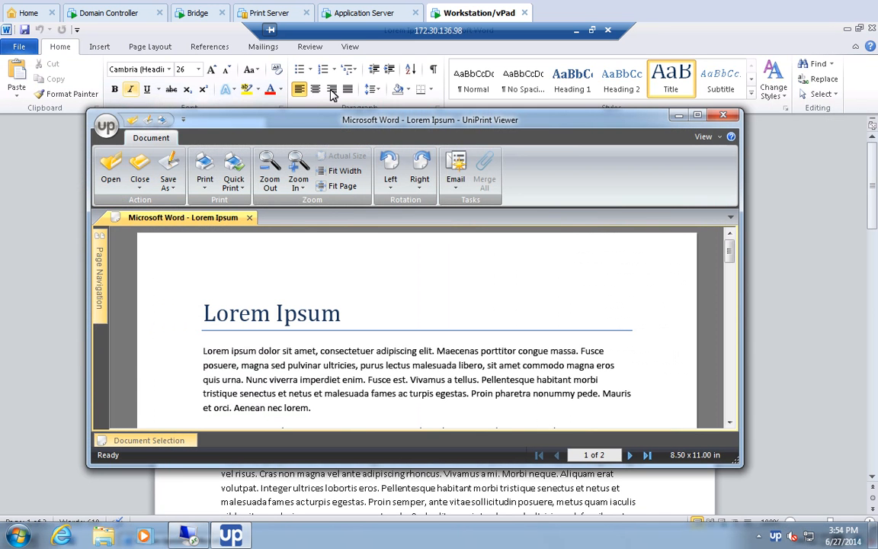
click(679, 115)
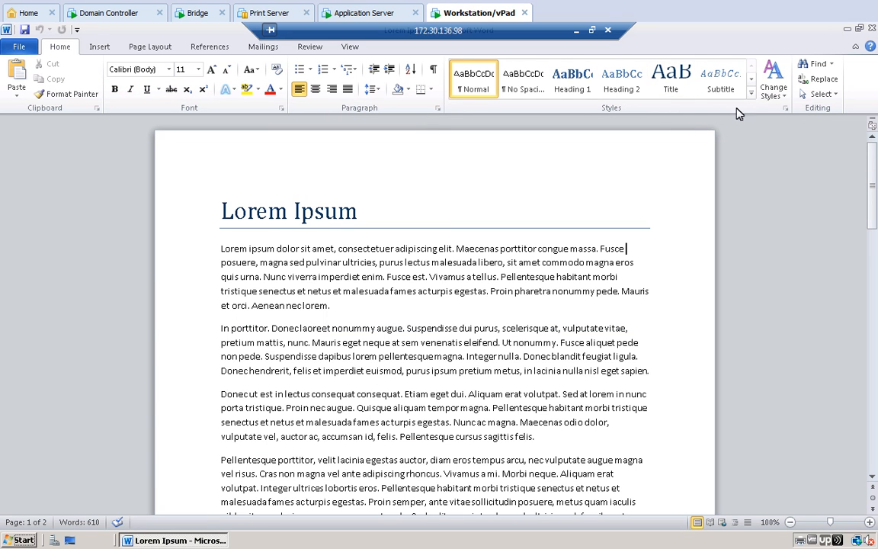
Close the Lorem Ipsum document, open Random Musings from the remote desktop and print it to UniPrint, minimizing UniPrint Viewer.
click(872, 28)
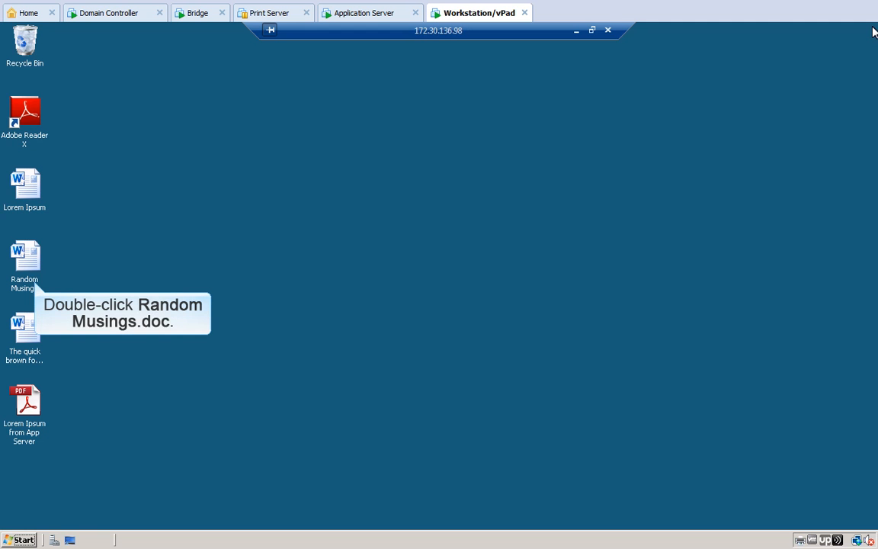
double_click(25, 249)
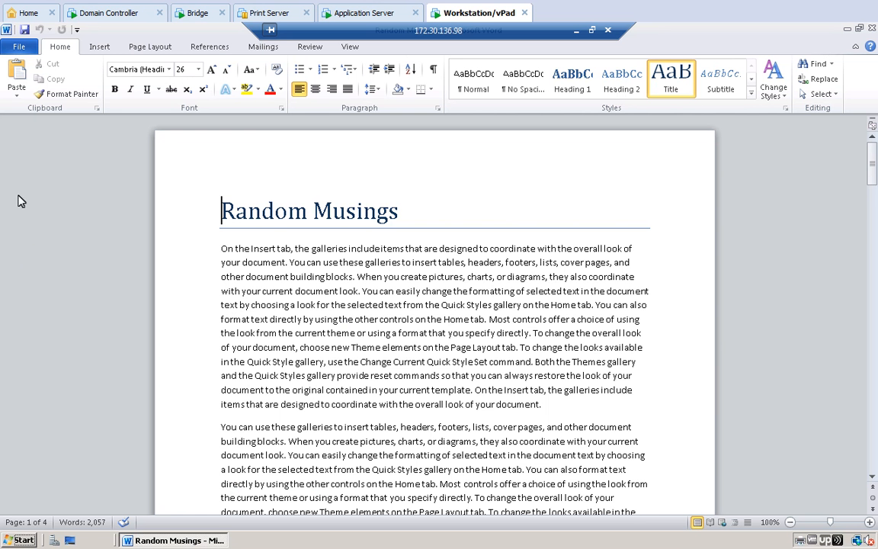
click(19, 47)
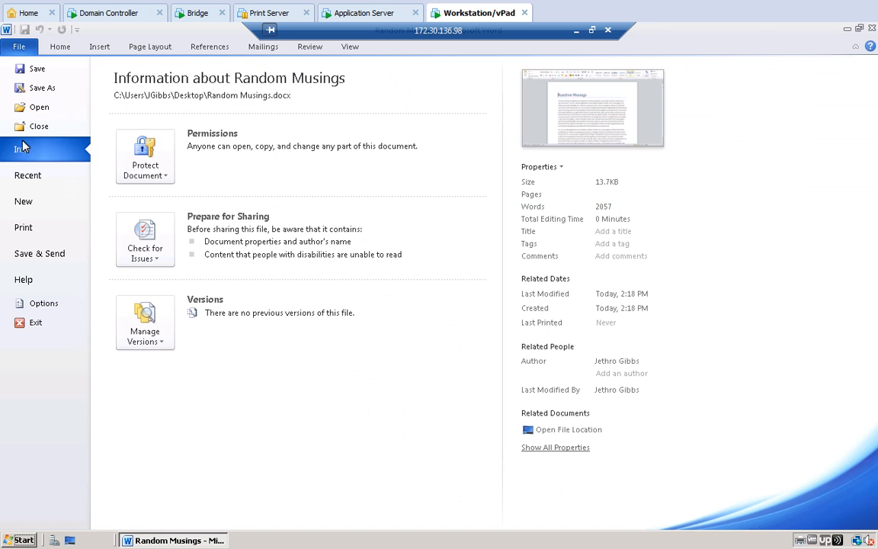
click(22, 228)
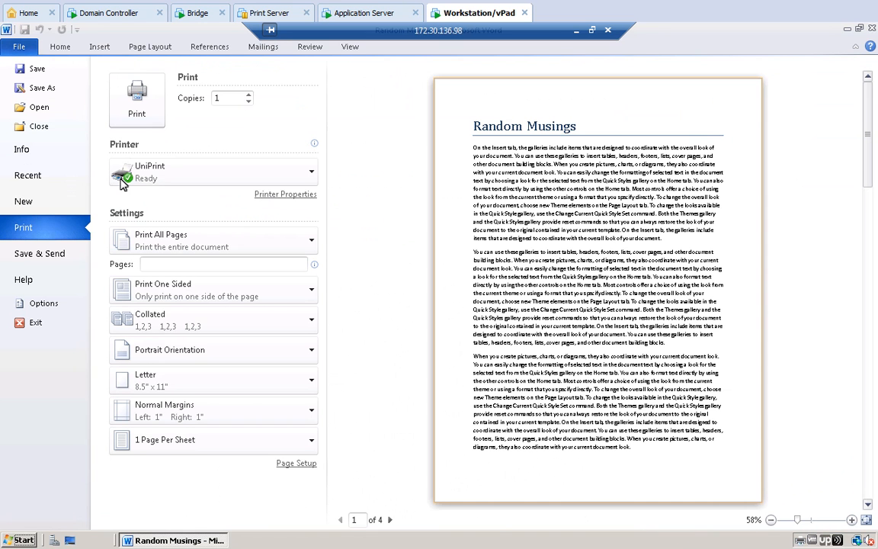
click(137, 99)
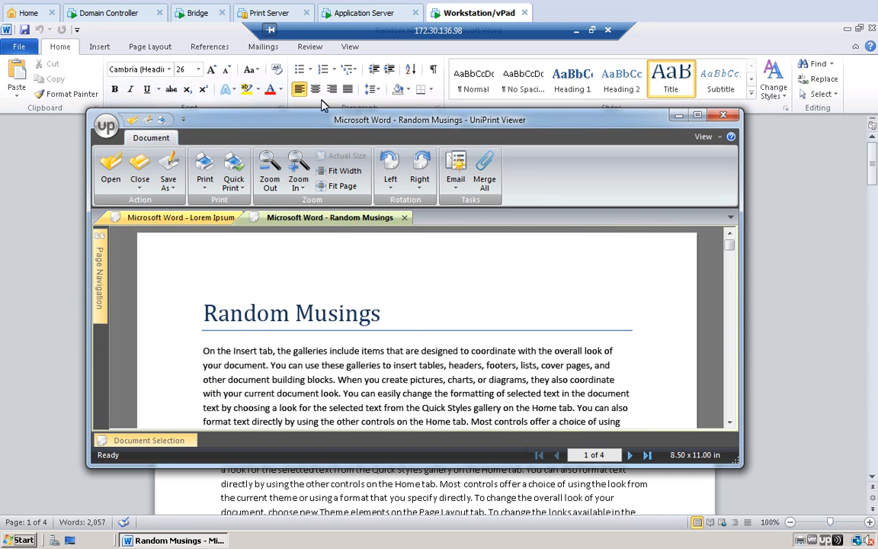
click(678, 115)
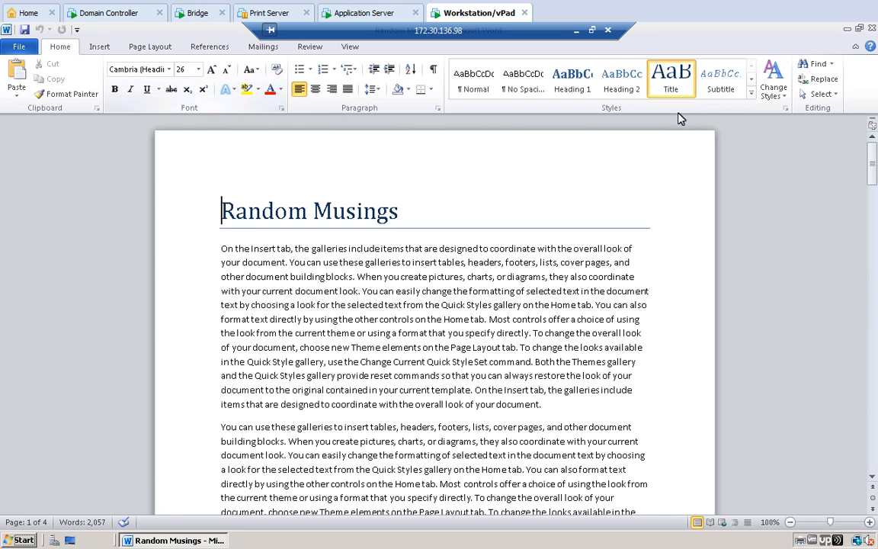
Close Random Musings, open the quick brown fox document from the remote desktop and print it to UniPrint.
click(872, 28)
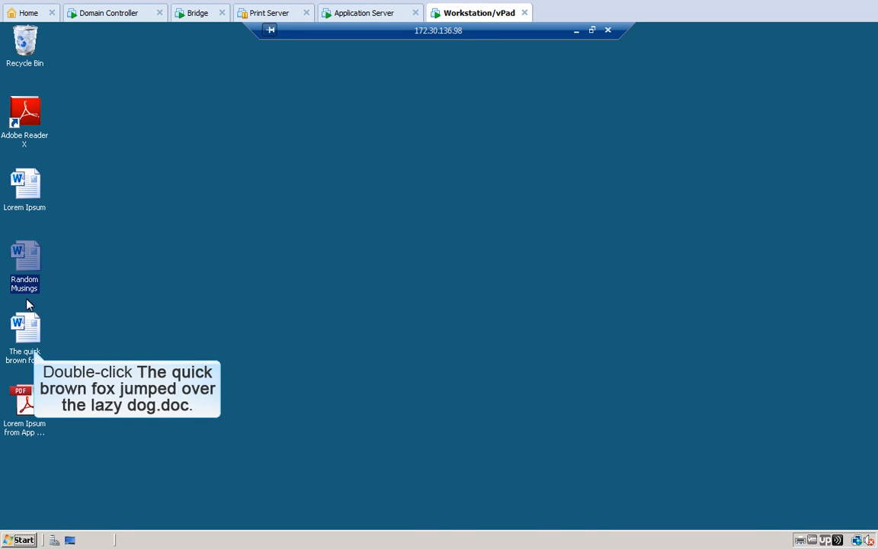
double_click(25, 328)
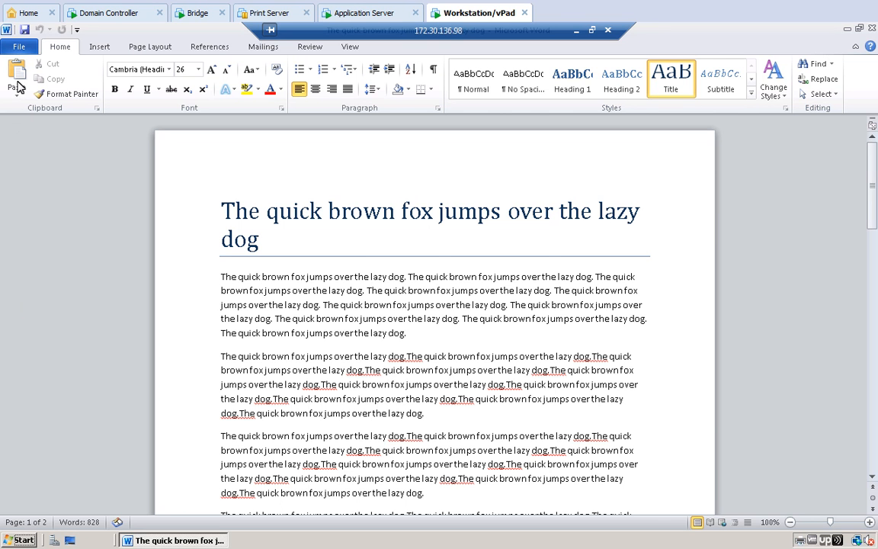
click(19, 48)
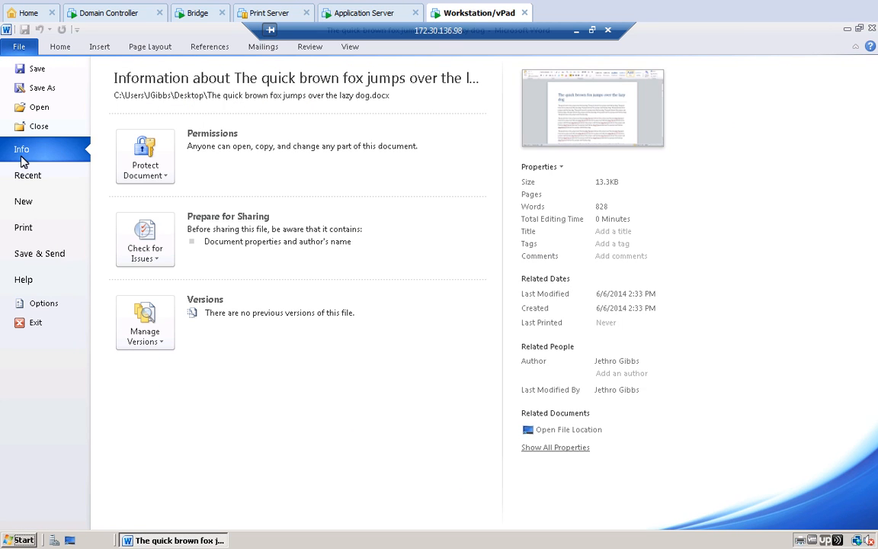
click(23, 228)
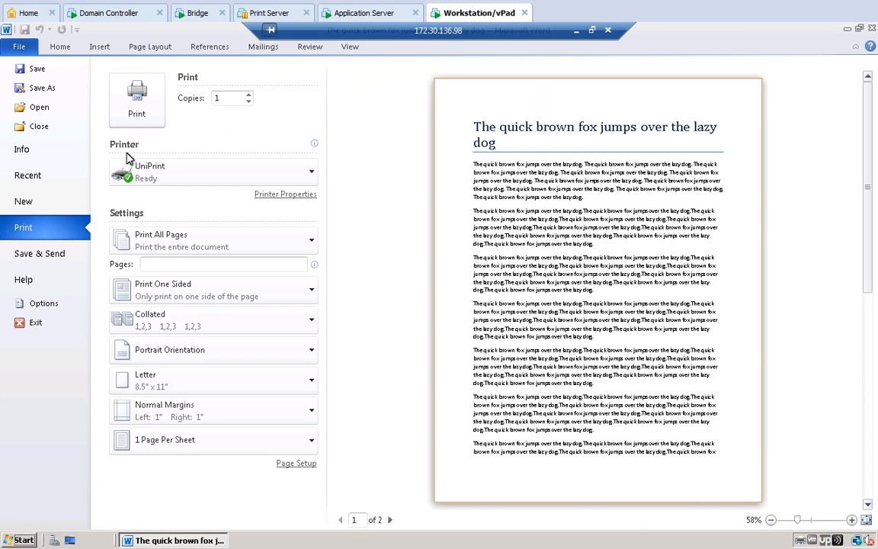
click(137, 91)
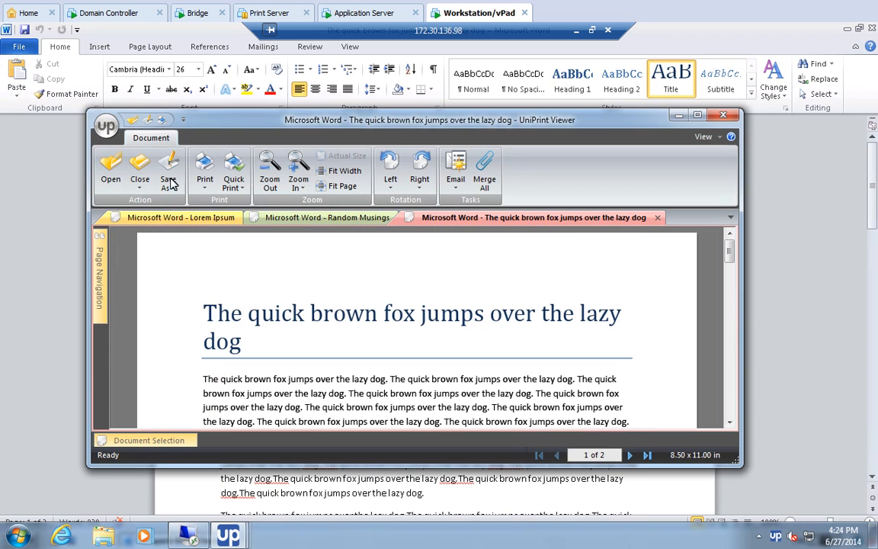
View each of the three print jobs in UniPrint Viewer: Lorem Ipsum, Random Musings and The quick brown fox jumps over the lazy dog.
click(172, 218)
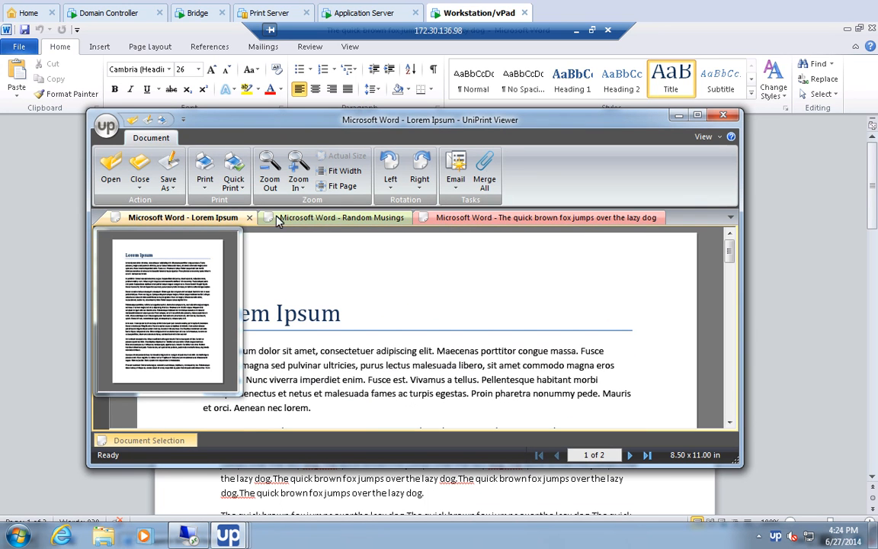
click(349, 219)
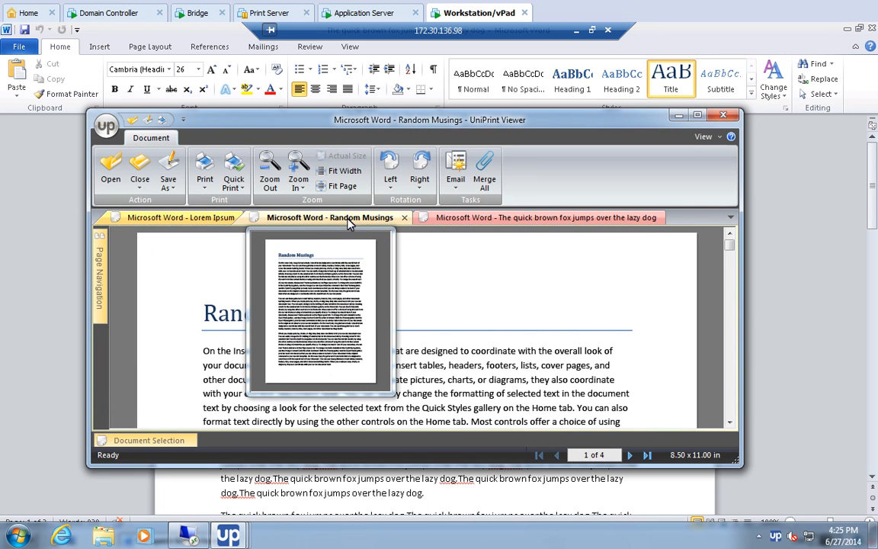
click(512, 220)
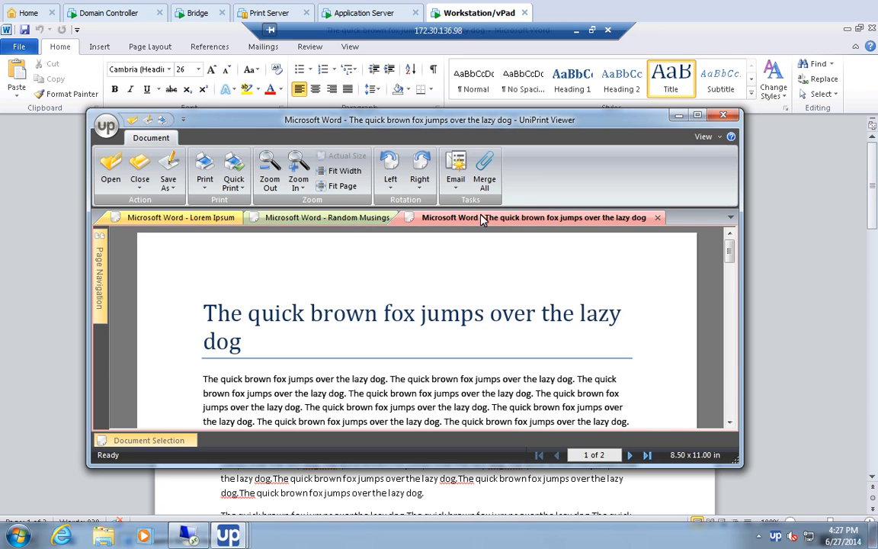
In the document selection list, move The quick brown fox jumps over the lazy dog above the other documents and mark all three.
click(145, 440)
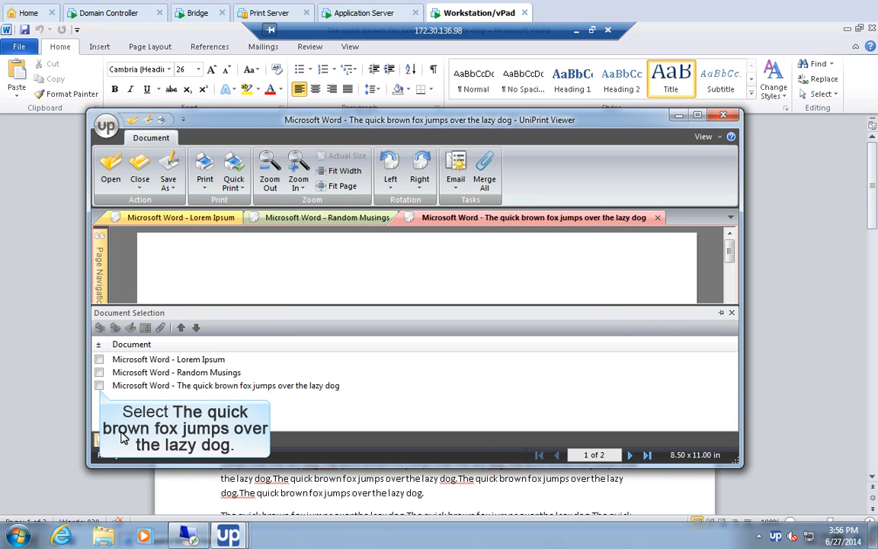
click(99, 385)
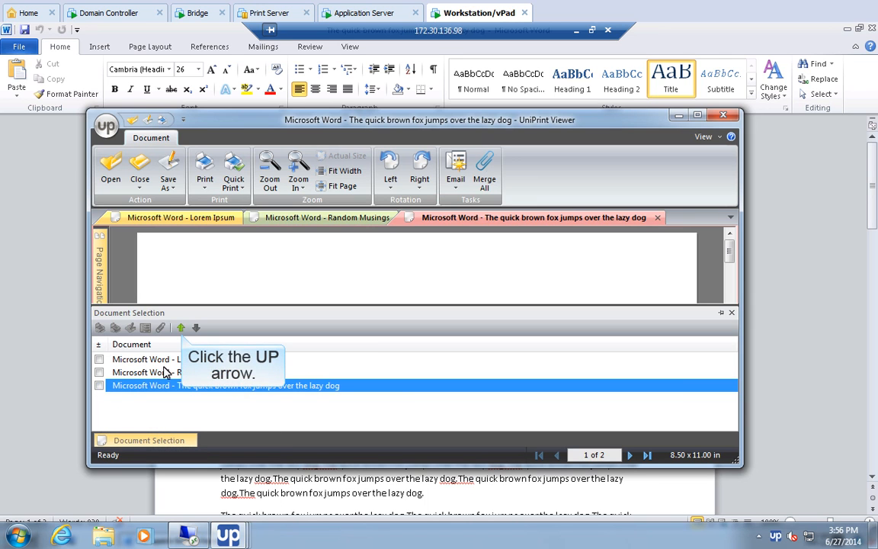
click(182, 328)
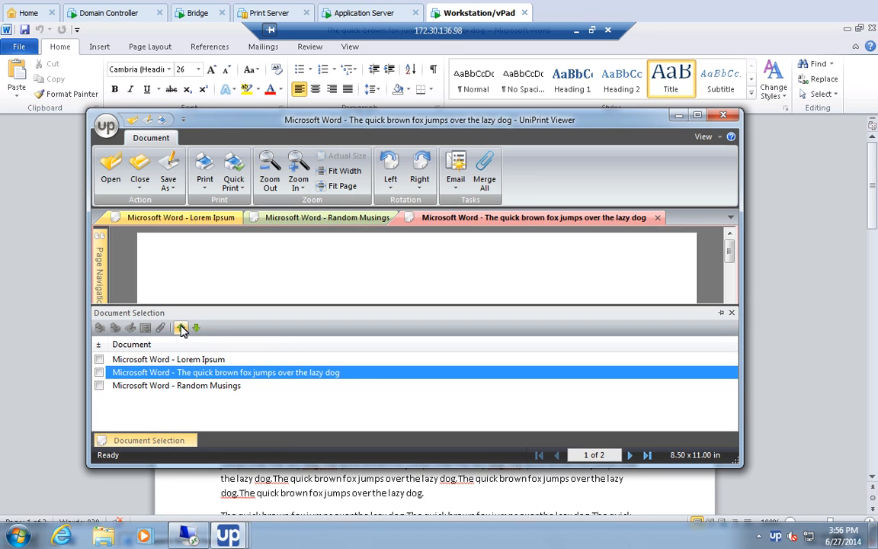
click(182, 329)
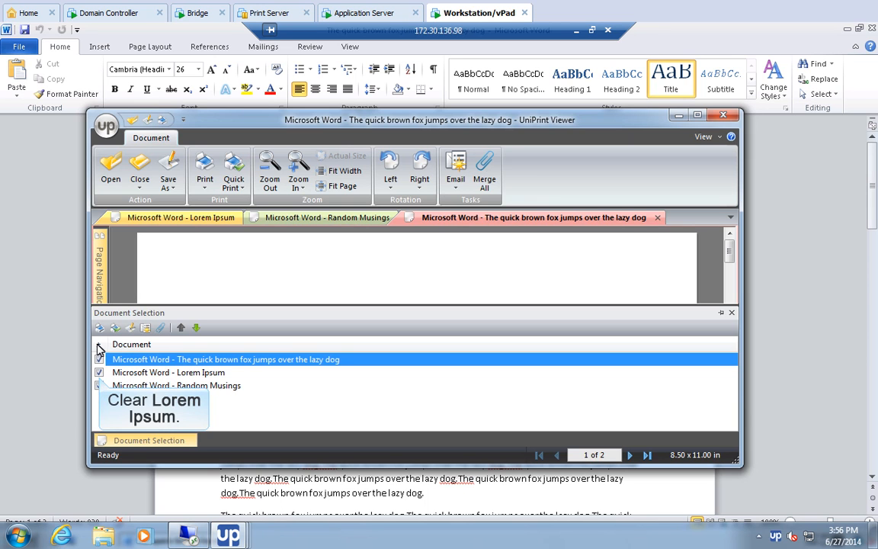
click(98, 372)
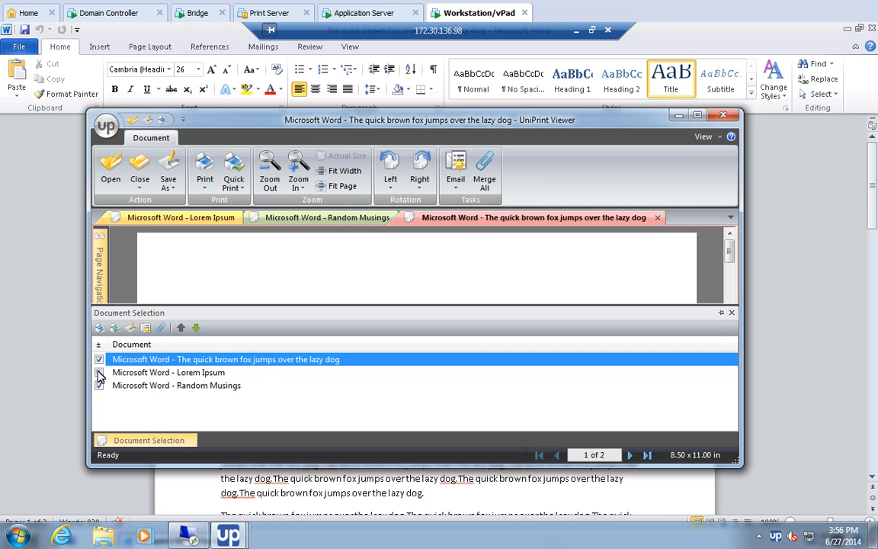
click(98, 372)
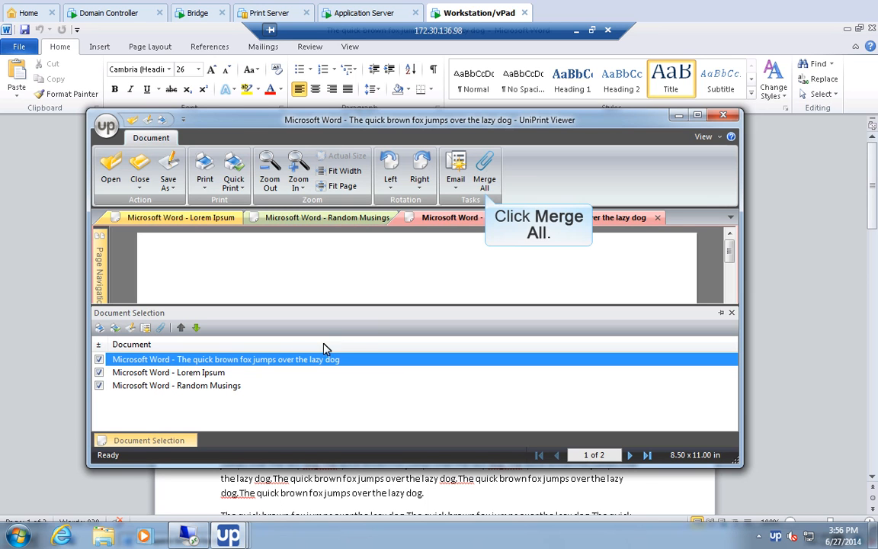
Merge all the documents into one PDF saved on the local Desktop as FoxLoremMusings.
click(482, 181)
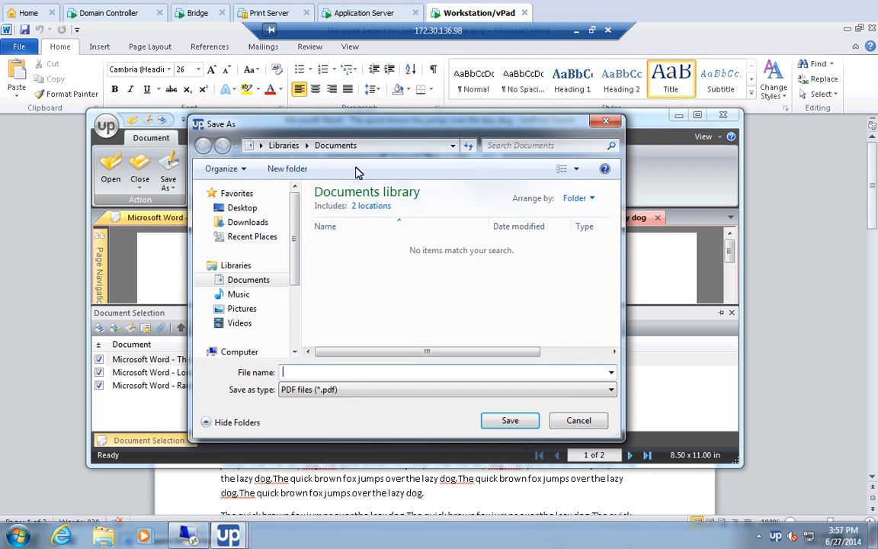
click(243, 208)
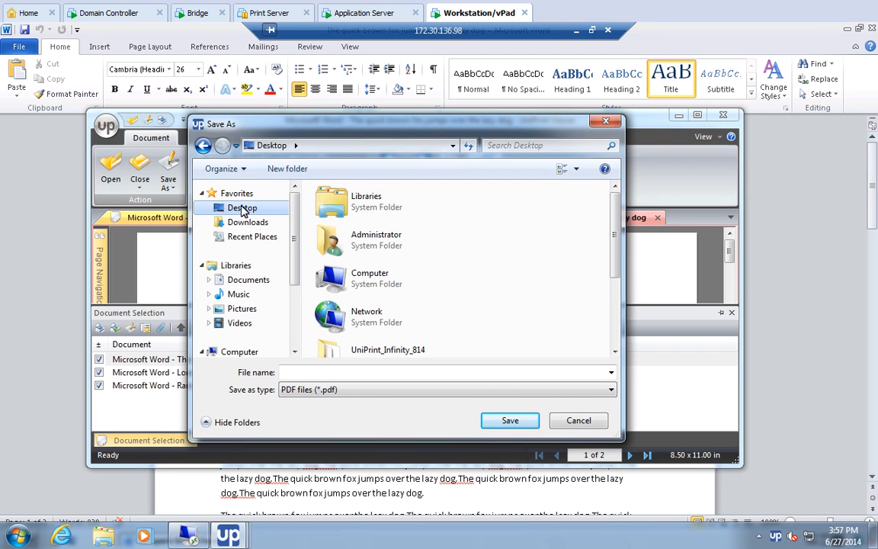
click(285, 372)
text(FoxLoremMusings)
click(510, 420)
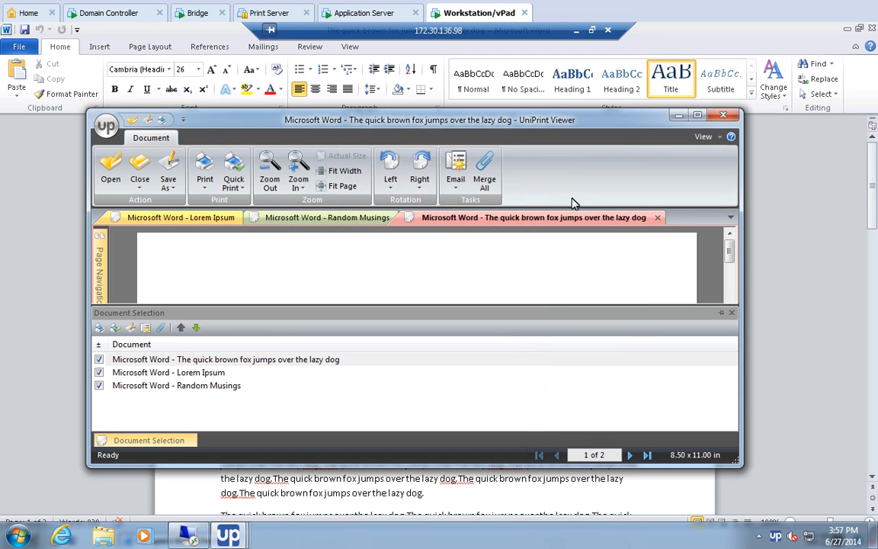
Return to the local desktop with UniPrint Viewer closed, and look through FoxLoremMusings.pdf to its last page before closing it.
click(576, 31)
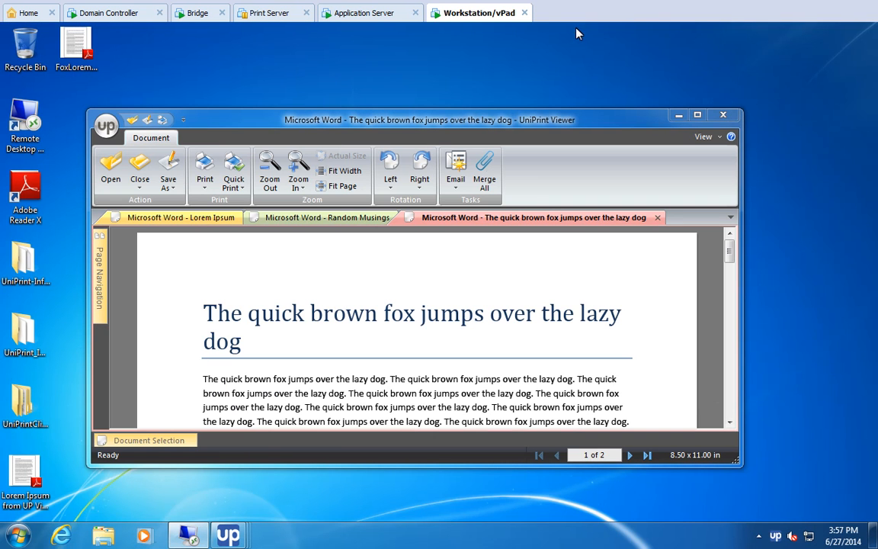
click(724, 116)
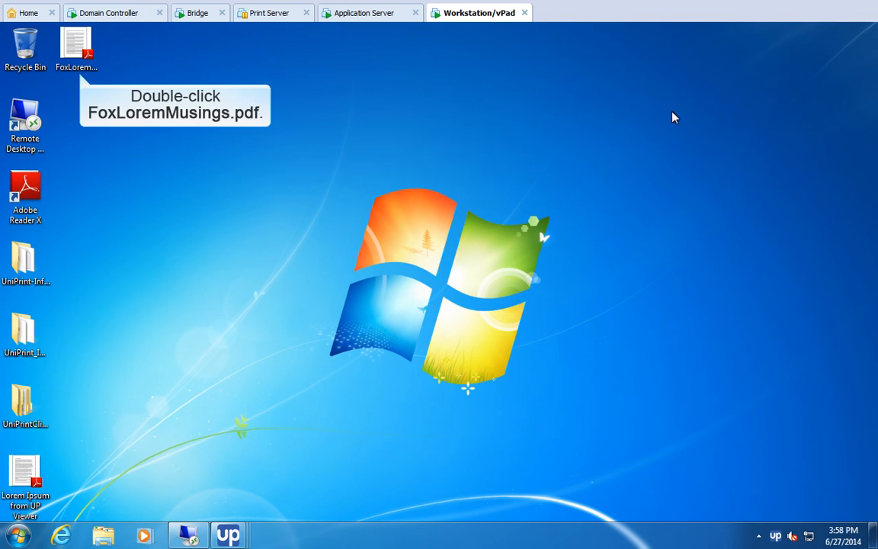
double_click(74, 43)
scroll(477, 157, down, 10)
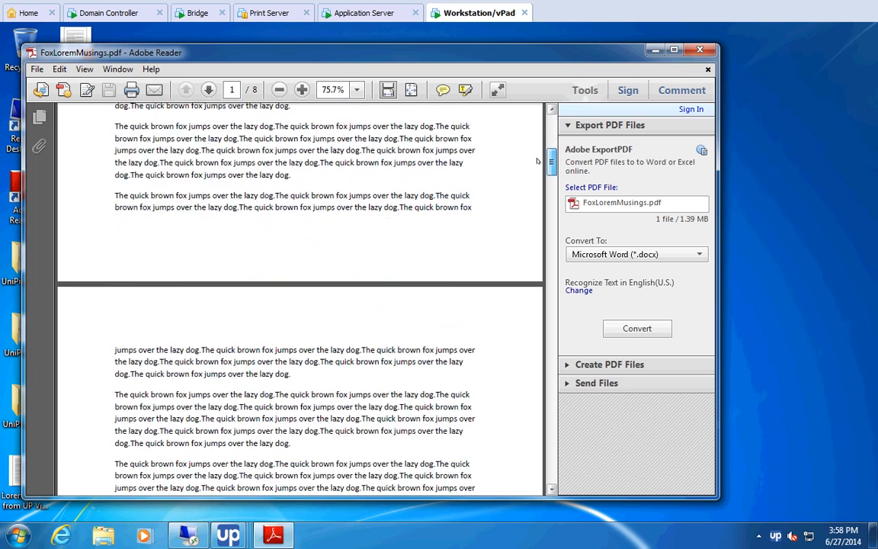
scroll(525, 194, down, 5)
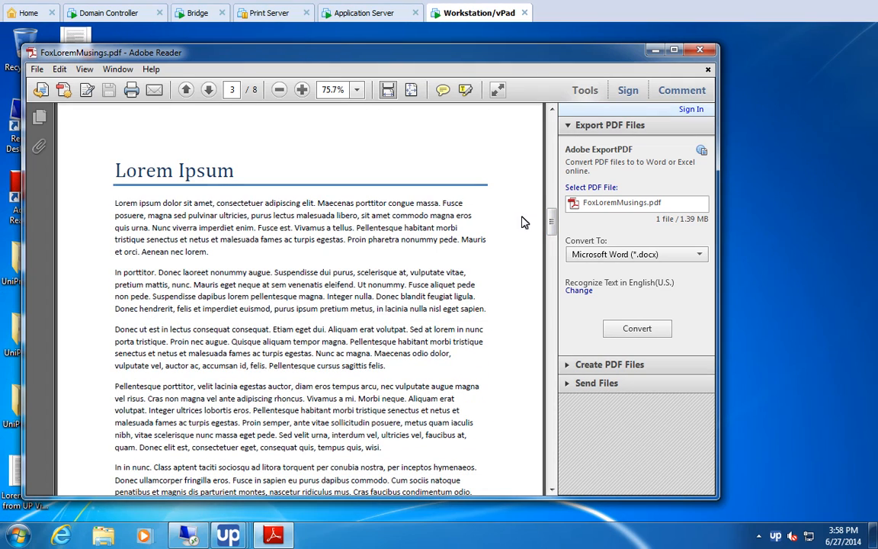
drag(553, 224, 533, 498)
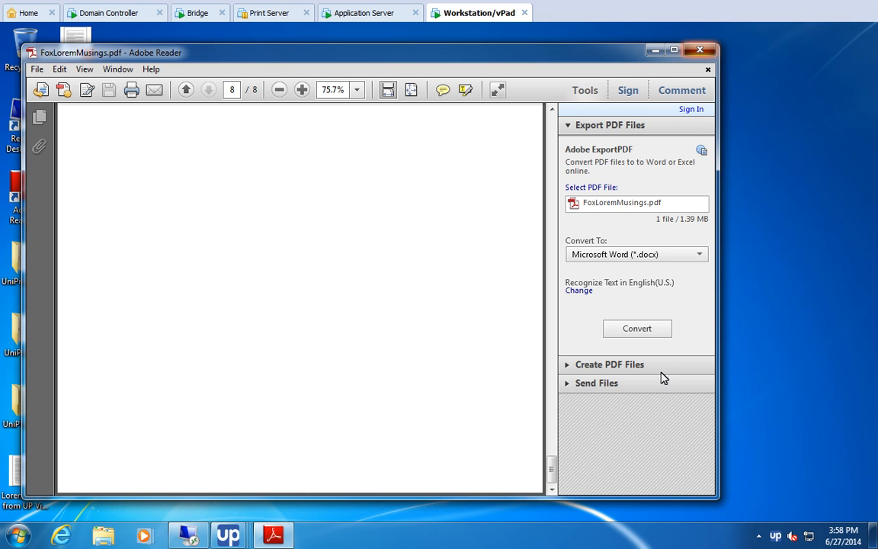
click(700, 50)
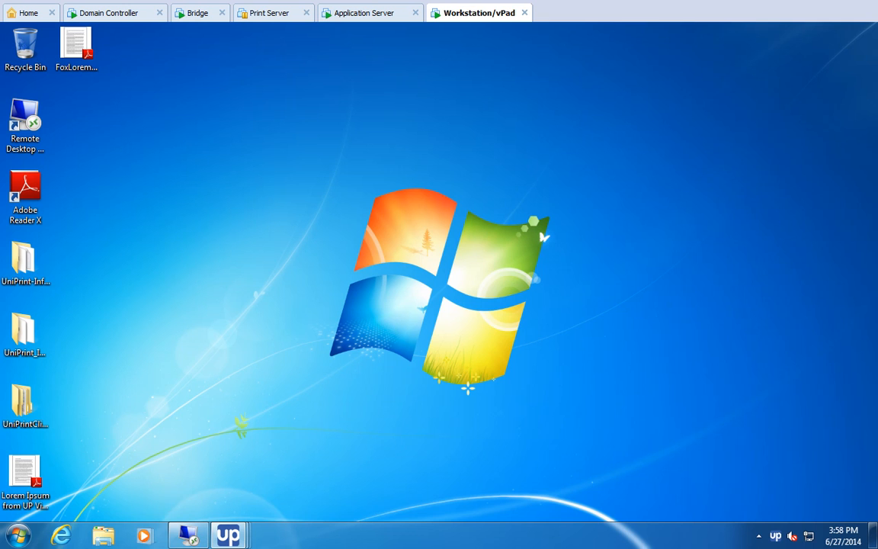